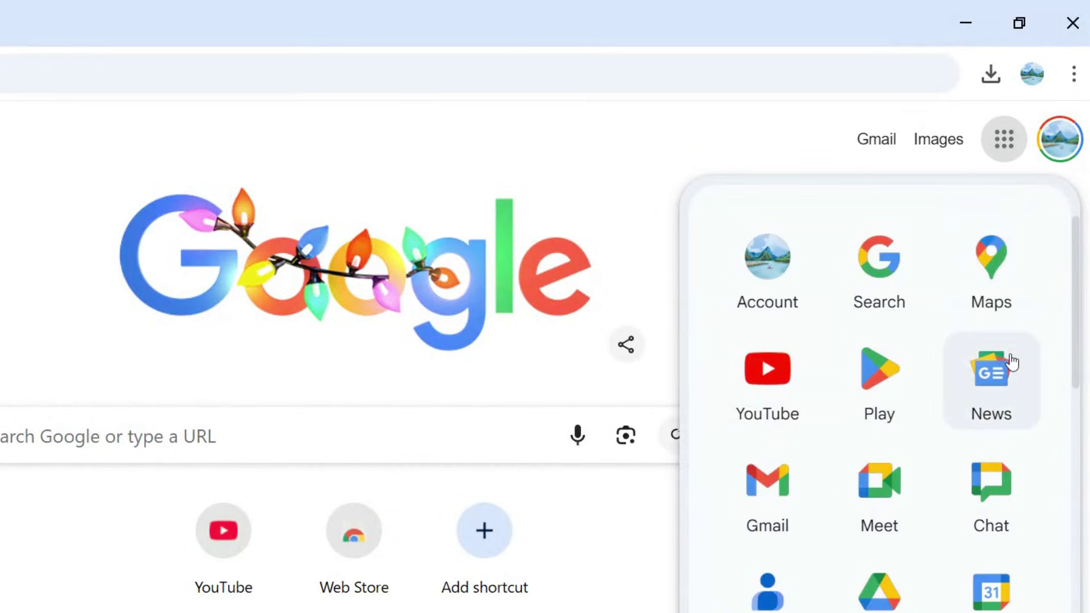
{"action": "scroll", "coordinate": [1012, 363], "scroll_direction": "down", "scroll_amount": 5}
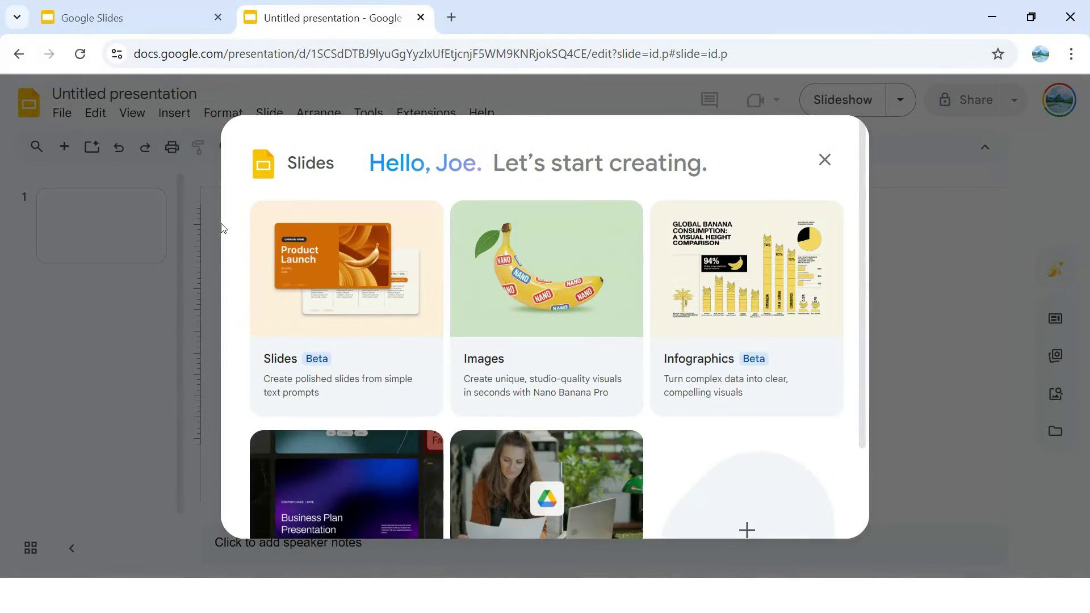
Step: Generate a sunny beach-at-the-ocean's-edge image from the prompt and insert it as a new slide
{"action": "left_click", "coordinate": [338, 304]}
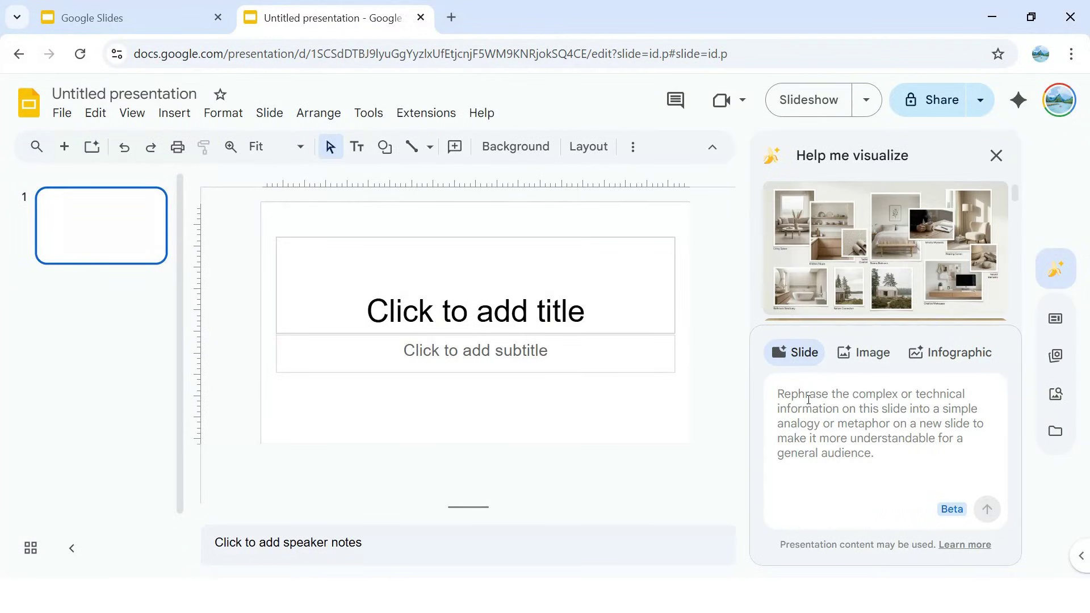
{"action": "type", "text": "beautiful sunny beach with water edge of ocean"}
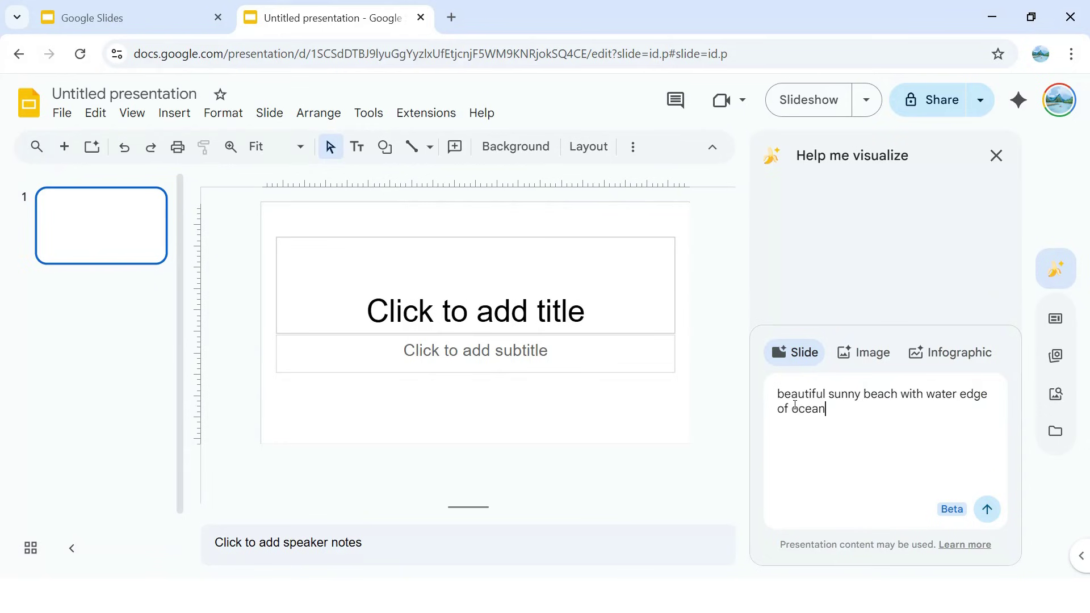
{"action": "left_click", "coordinate": [987, 512]}
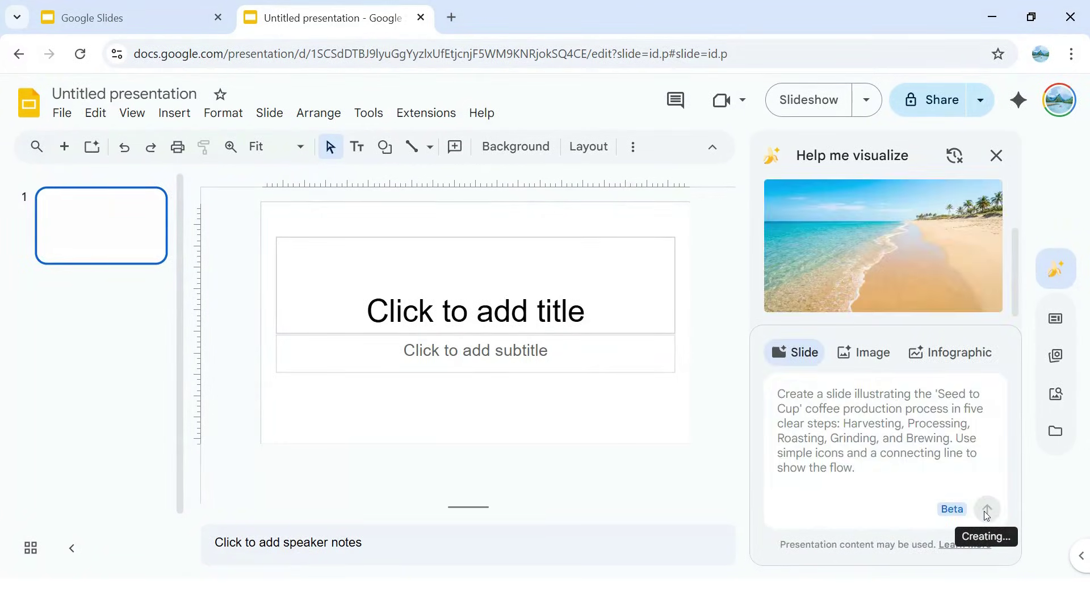
{"action": "left_click", "coordinate": [844, 270]}
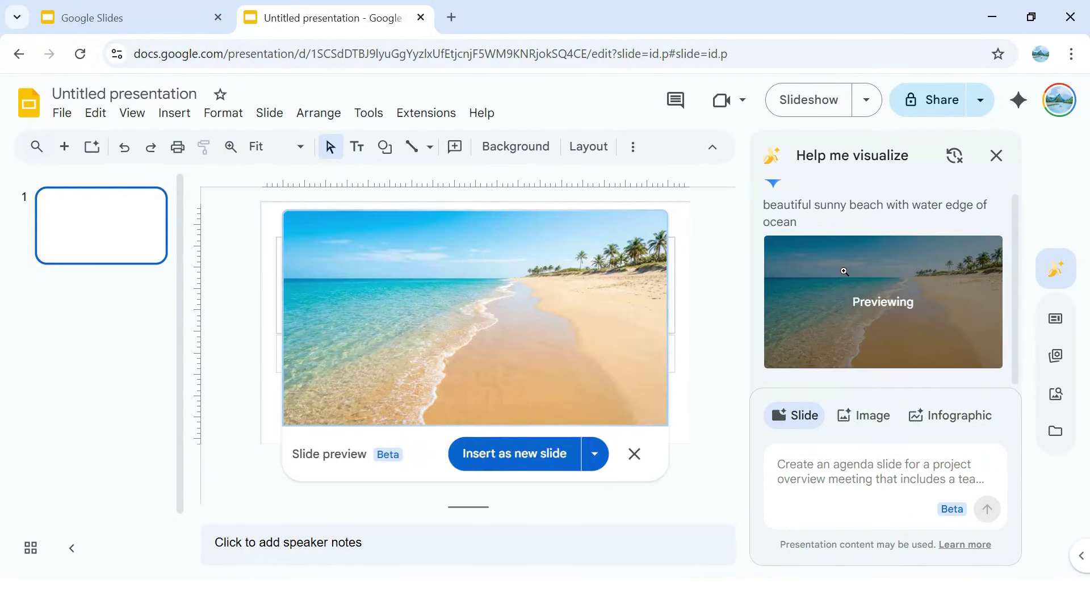
{"action": "left_click", "coordinate": [534, 459]}
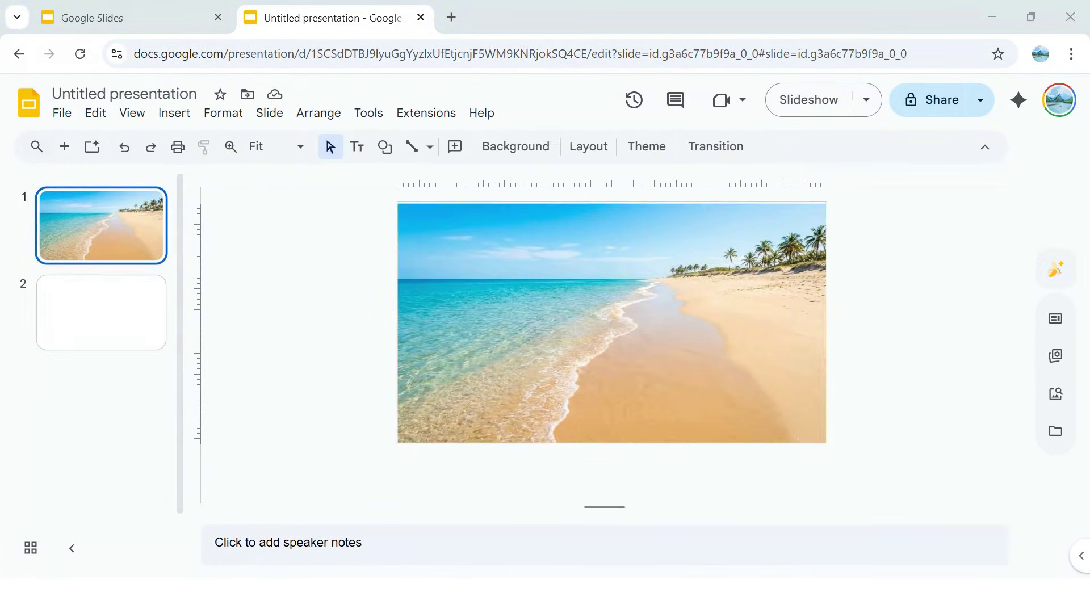
Step: Place a text box on the sand at the lower right for the caption 'Refining the Art of Escape.'
{"action": "left_click", "coordinate": [174, 112]}
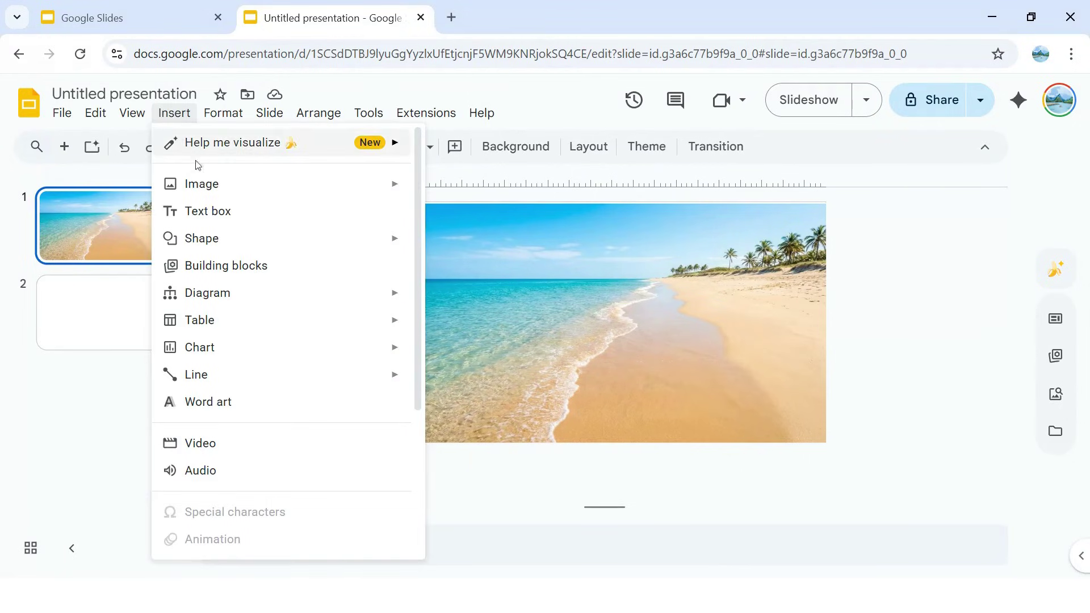
{"action": "left_click", "coordinate": [205, 211]}
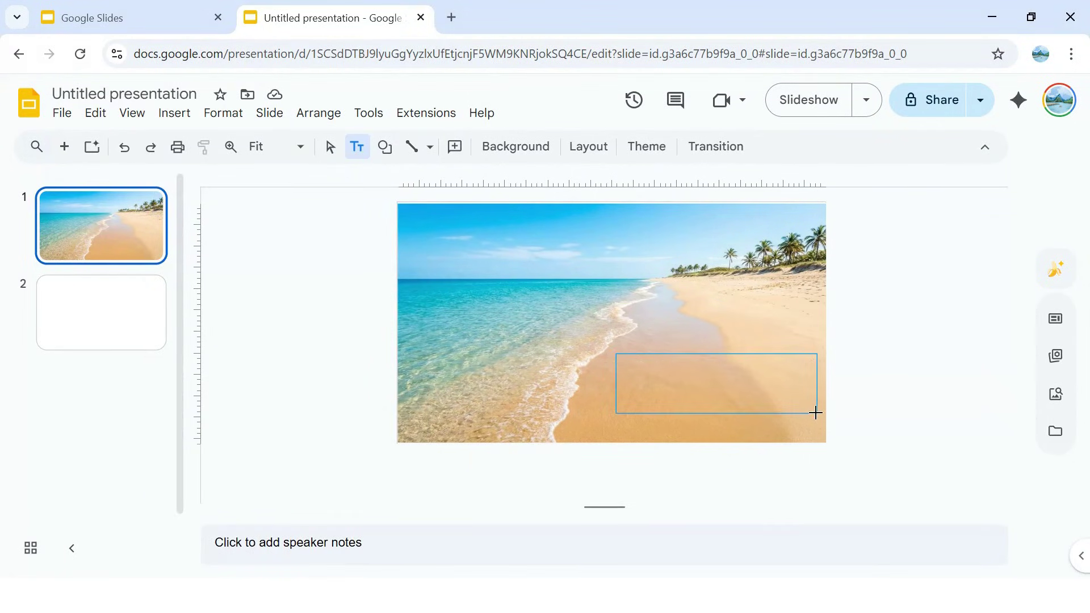
{"action": "left_click_drag", "start_coordinate": [816, 413], "coordinate": [812, 412]}
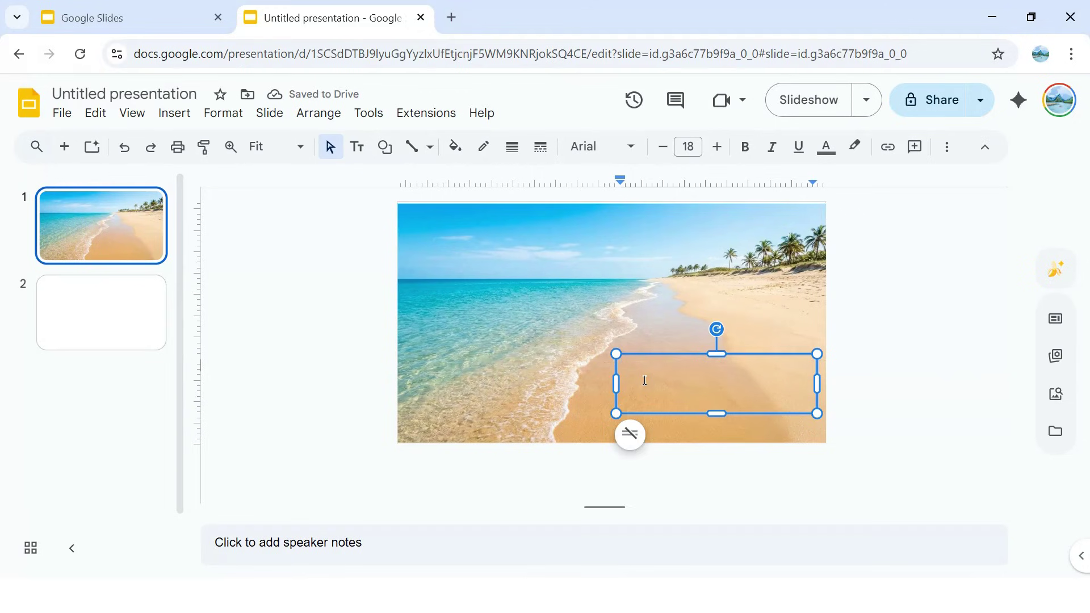
{"action": "type", "text": "Refining the Art of Escape."}
Step: Enlarge the caption to 40 pt and colour its text white
{"action": "left_click_drag", "start_coordinate": [758, 369], "coordinate": [620, 365]}
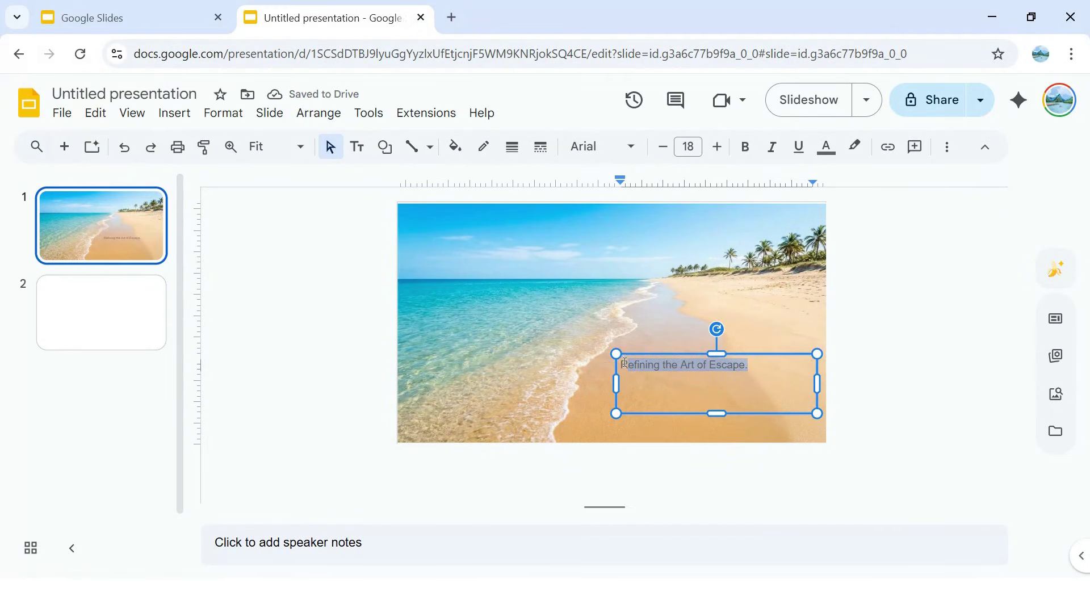
{"action": "left_click", "coordinate": [714, 147]}
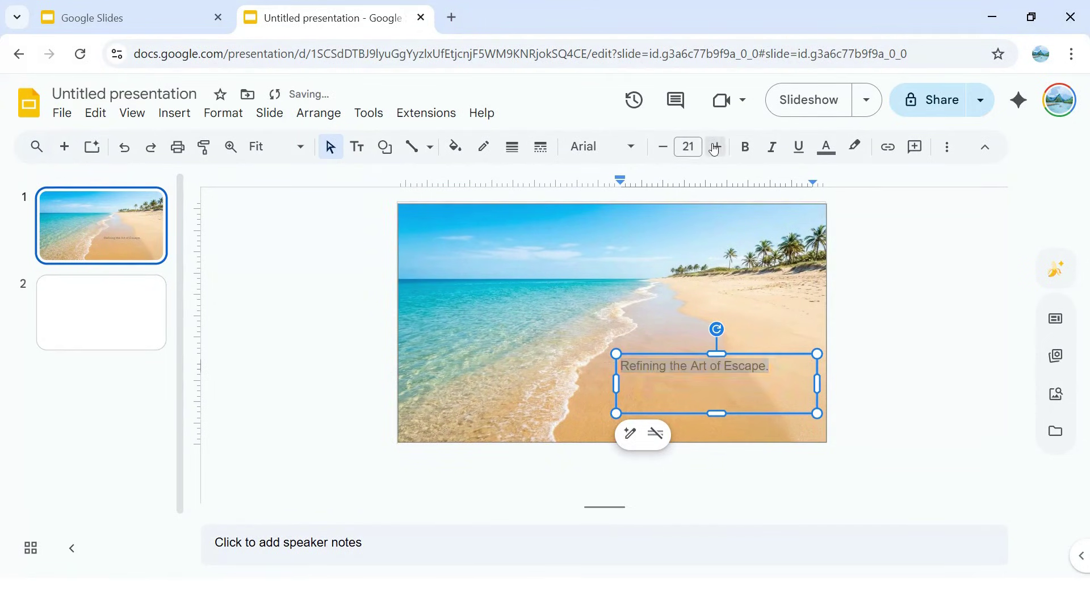
{"action": "left_click", "coordinate": [714, 147]}
{"action": "left_click", "coordinate": [713, 147]}
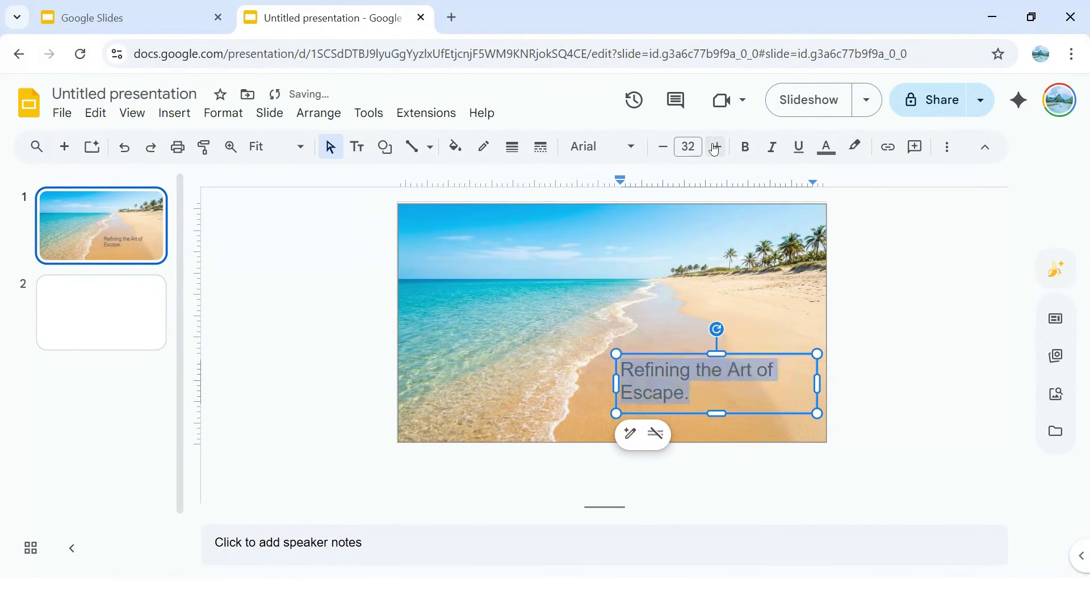
{"action": "left_click", "coordinate": [714, 147]}
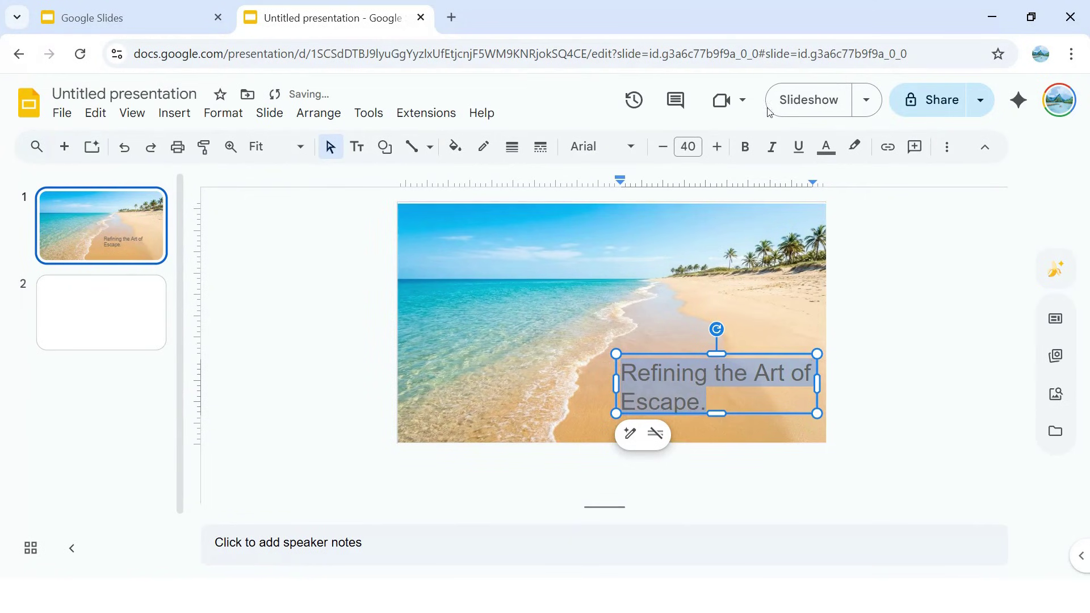
{"action": "left_click", "coordinate": [826, 150]}
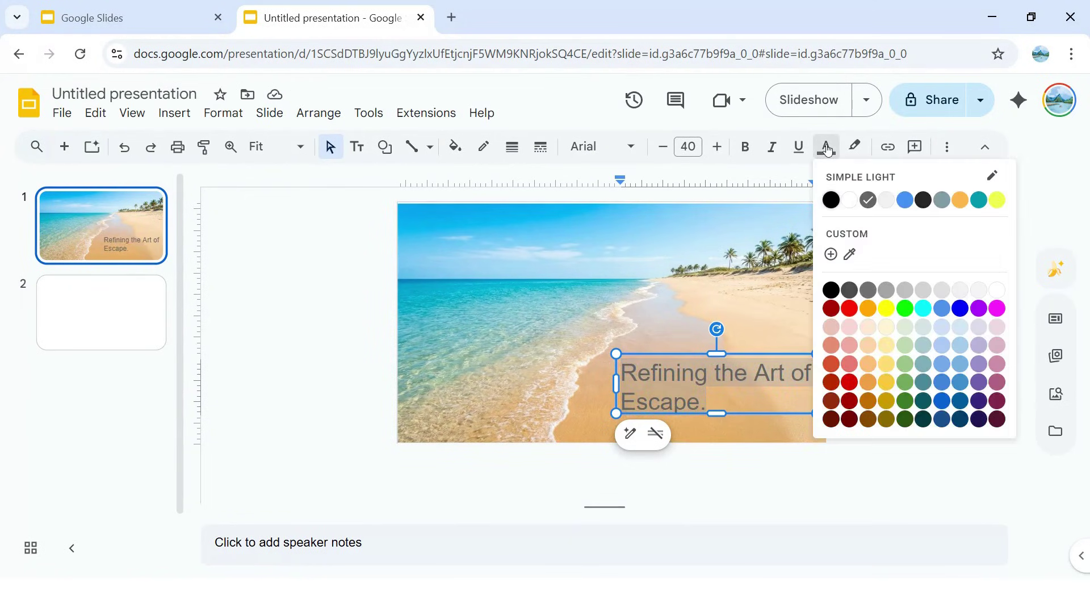
{"action": "left_click", "coordinate": [853, 211]}
{"action": "left_click", "coordinate": [873, 282]}
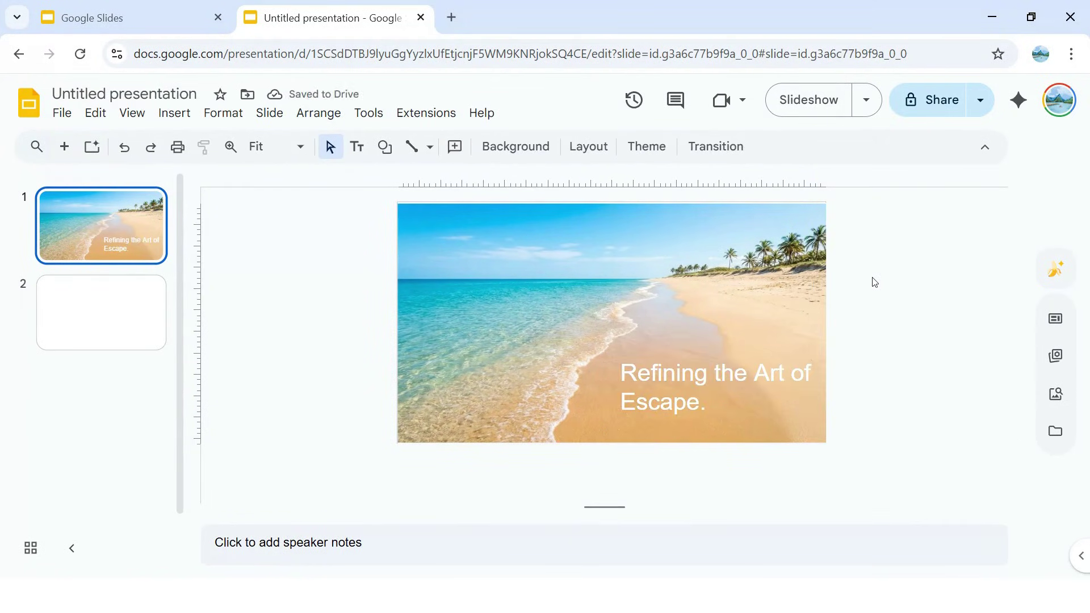
Step: Generate a sunset beach image with a distant sailboat and insert it as a new slide after slide 2
{"action": "left_click", "coordinate": [1054, 271]}
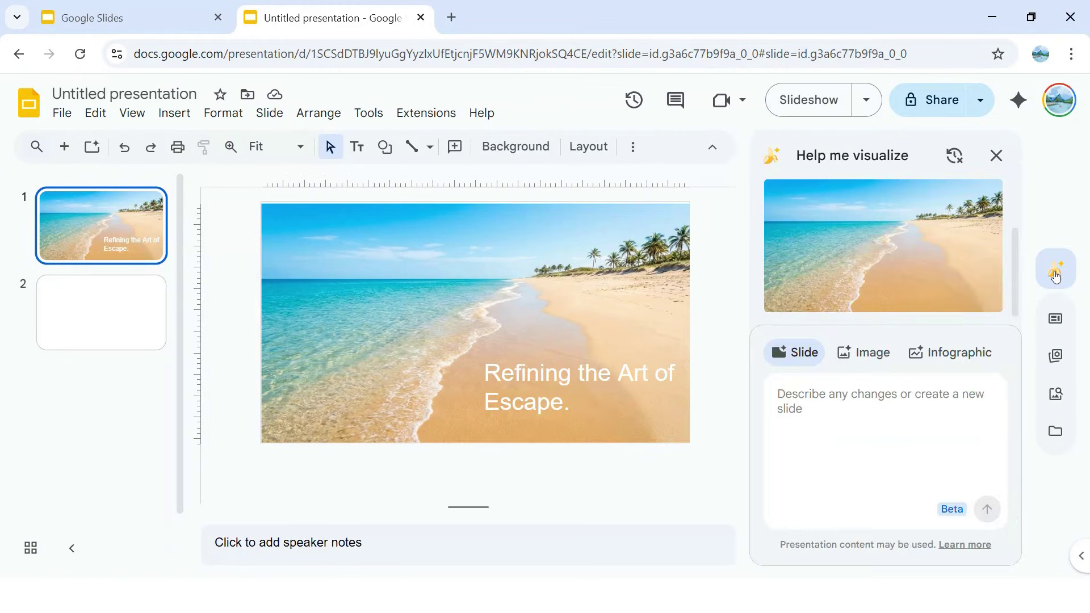
{"action": "left_click", "coordinate": [78, 309]}
{"action": "left_click", "coordinate": [783, 400]}
{"action": "type", "text": "beautiful sunny beach sunset with sail boat in the distance"}
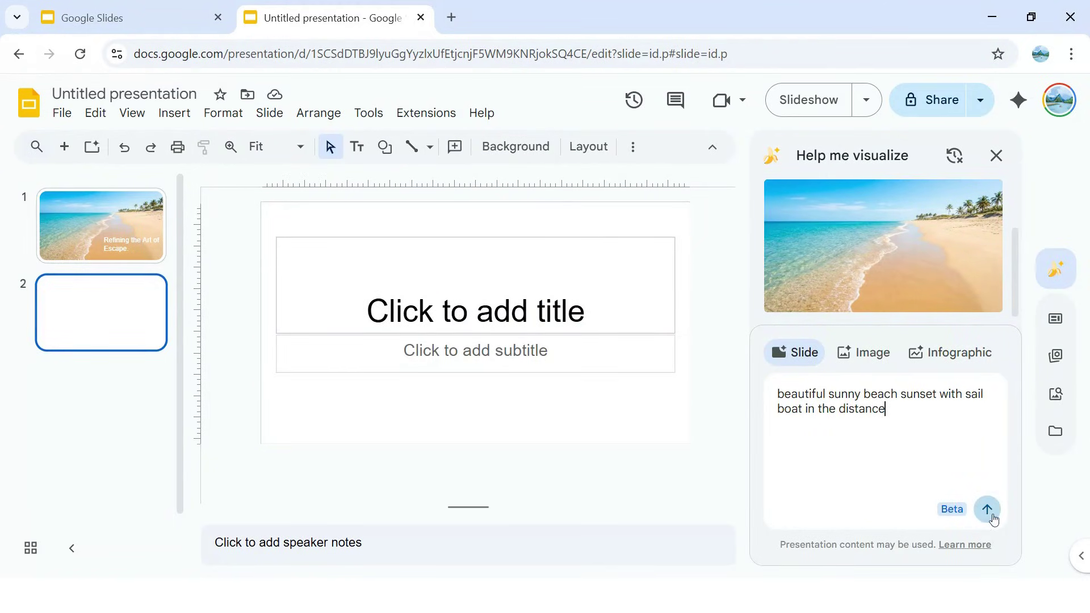
{"action": "left_click", "coordinate": [987, 510]}
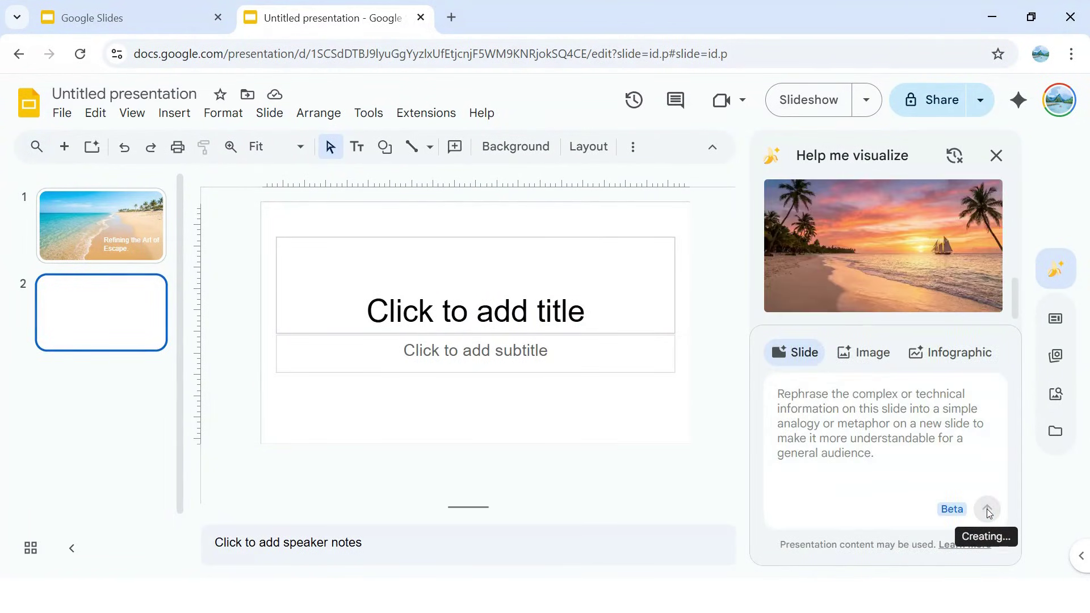
{"action": "left_click", "coordinate": [839, 255]}
{"action": "left_click", "coordinate": [518, 461]}
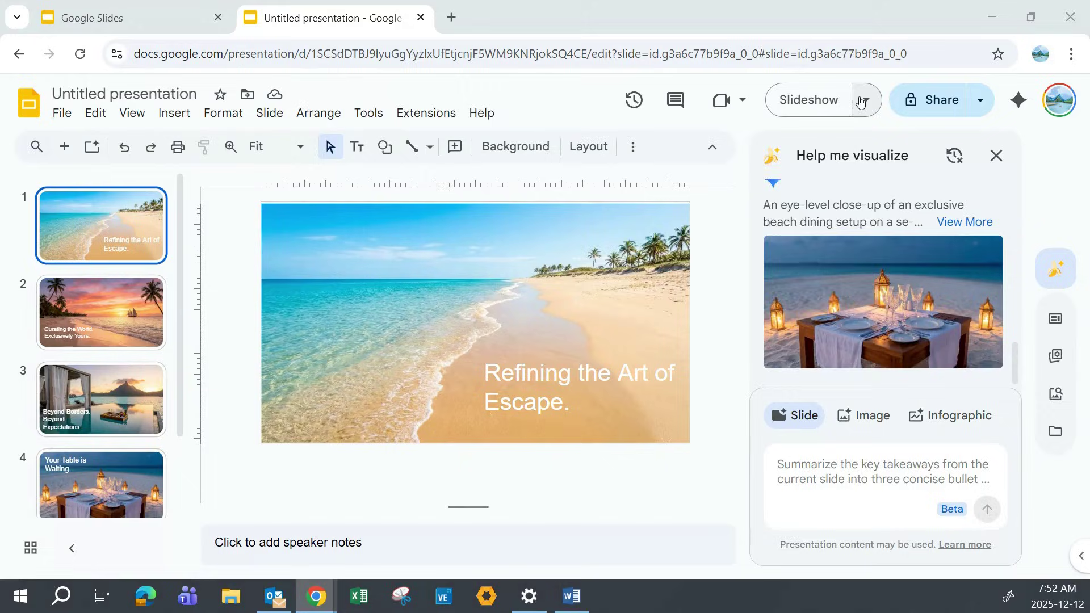
Step: Present the beach deck full screen as a slideshow
{"action": "left_click", "coordinate": [866, 100]}
{"action": "left_click", "coordinate": [751, 195]}
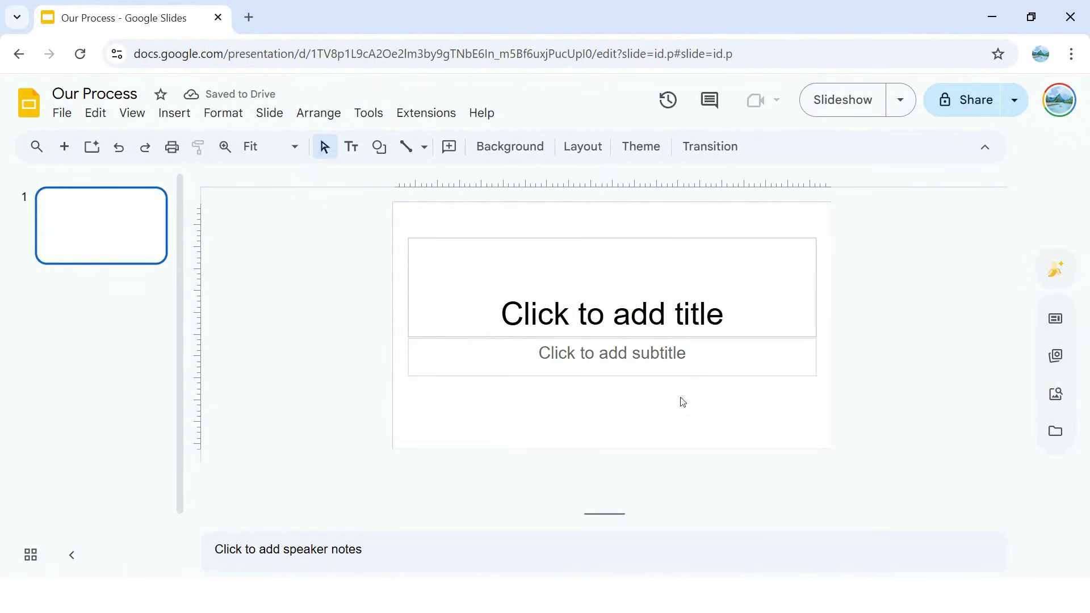
{"action": "left_click", "coordinate": [1056, 285]}
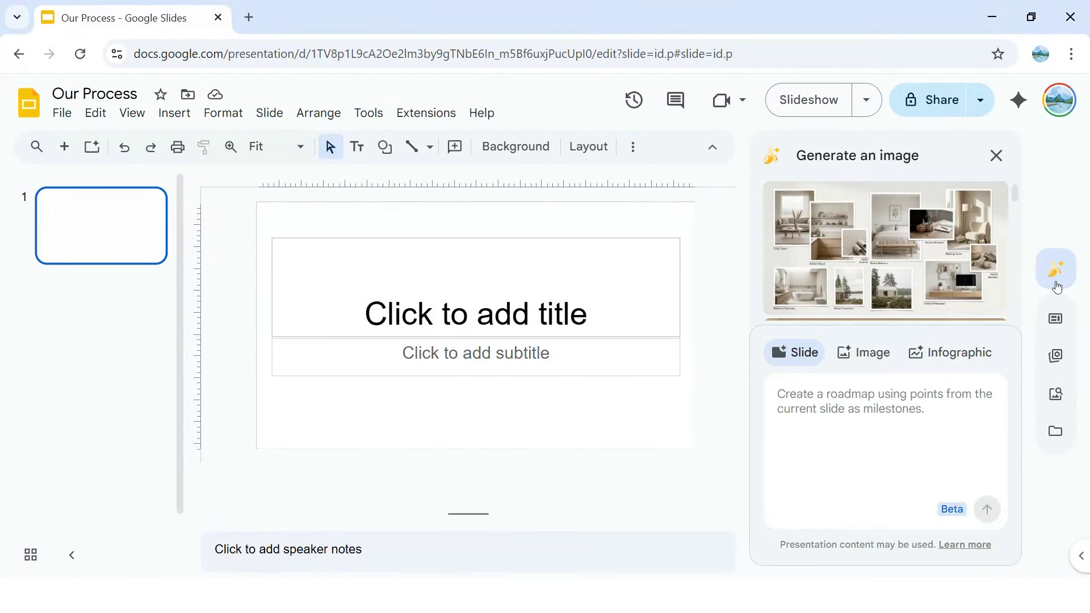
{"action": "left_click", "coordinate": [775, 363]}
{"action": "left_click_drag", "start_coordinate": [1016, 201], "coordinate": [1010, 333]}
{"action": "left_click", "coordinate": [869, 359]}
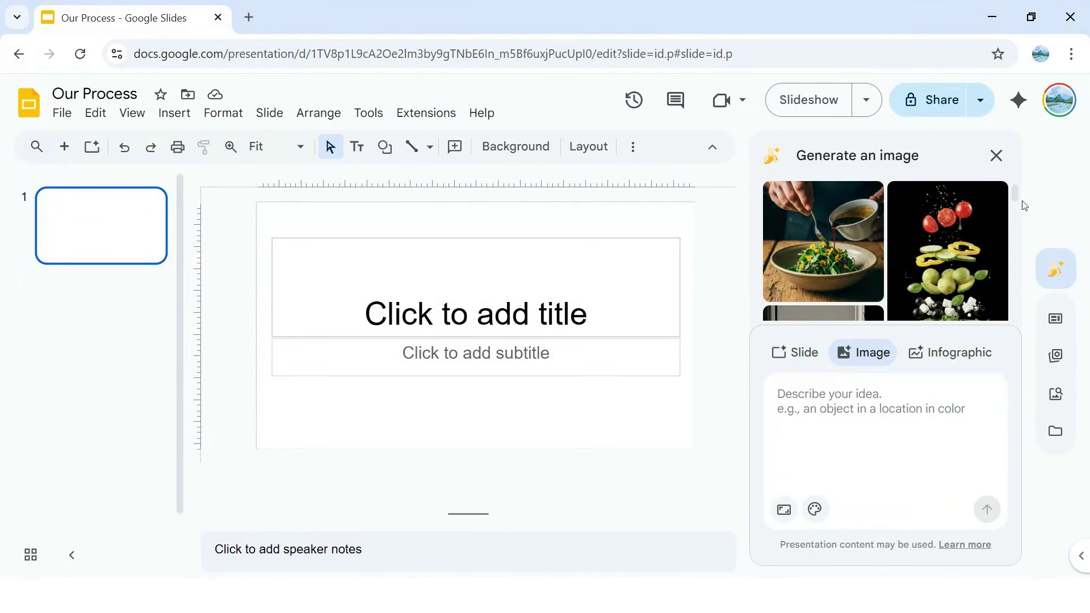
{"action": "left_click_drag", "start_coordinate": [1014, 189], "coordinate": [1018, 318]}
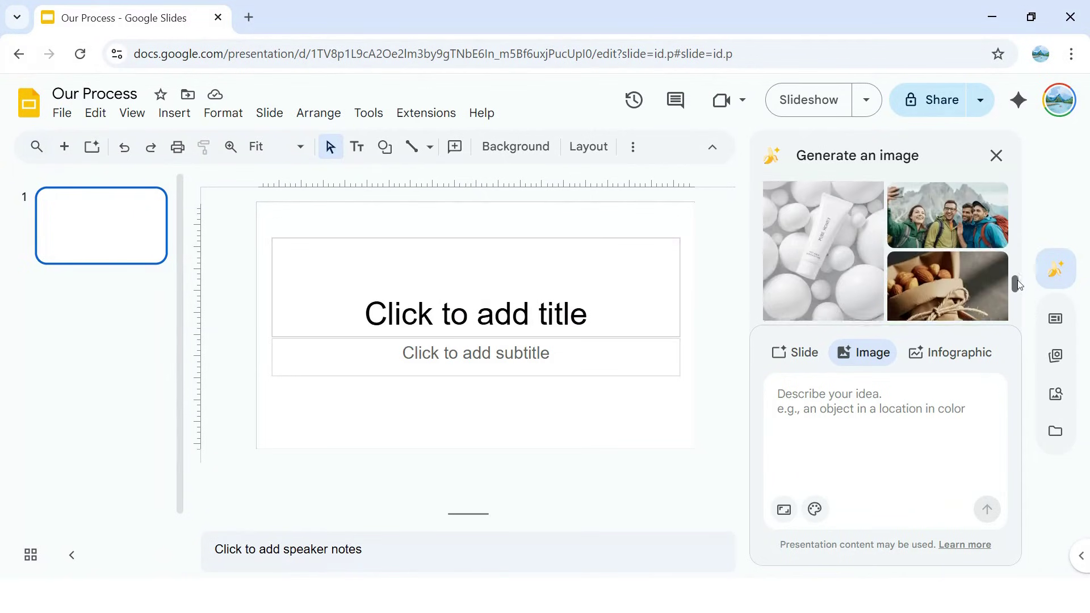
{"action": "left_click", "coordinate": [953, 361]}
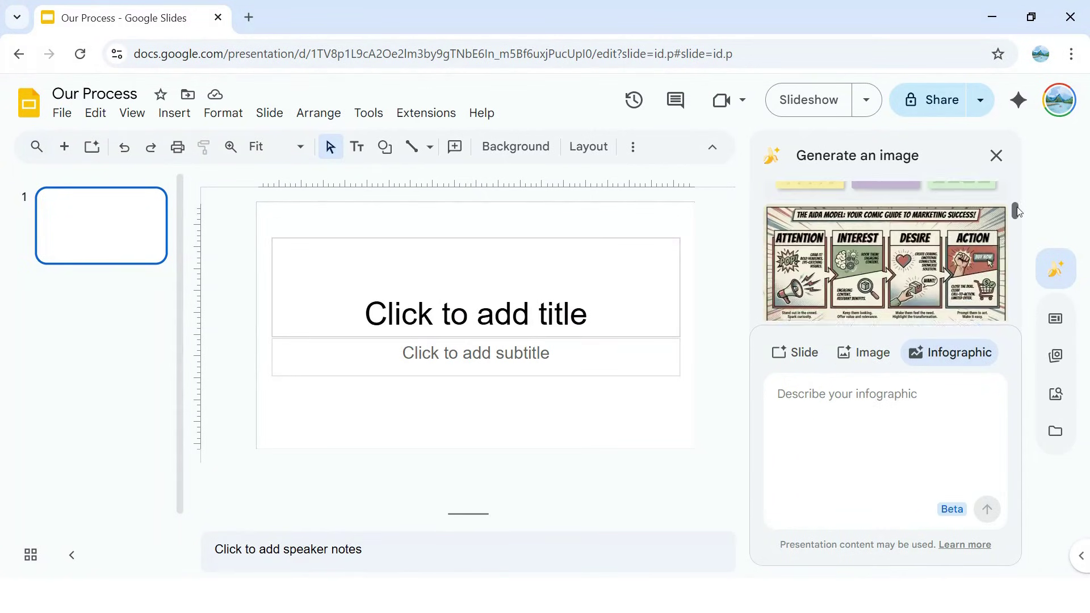
{"action": "left_click_drag", "start_coordinate": [1017, 192], "coordinate": [1018, 311]}
{"action": "left_click", "coordinate": [871, 356]}
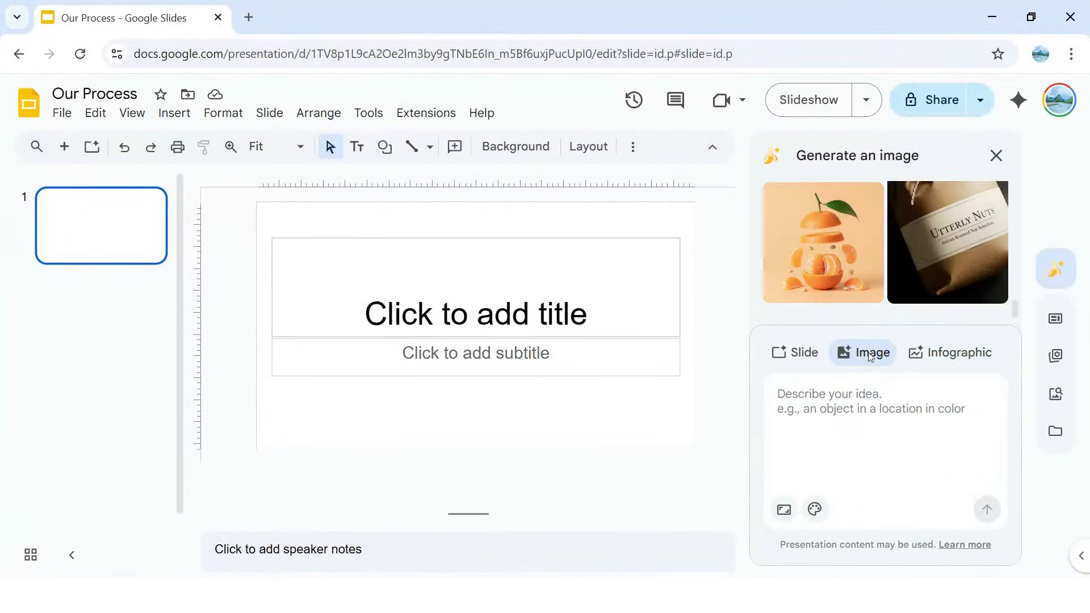
Step: Generate an isometric water-purification illustration, drag it onto the slide, and start the slideshow
{"action": "left_click", "coordinate": [789, 392]}
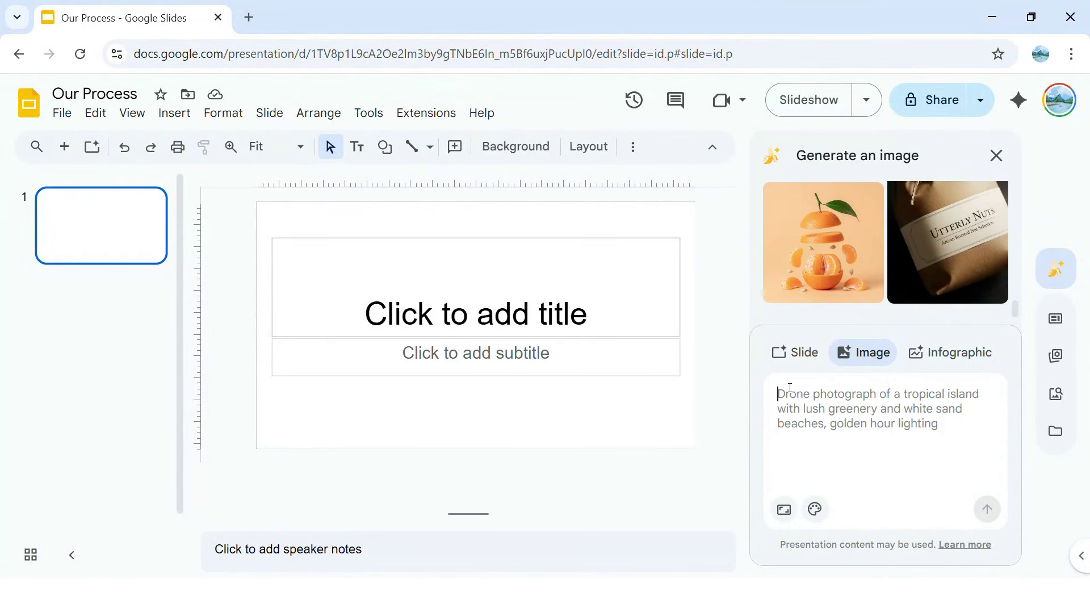
{"action": "type", "text": "Isometric vector illustration of a futuristic water purification system, clean lines, bright blue and white color palette, minimal design, white background.”"}
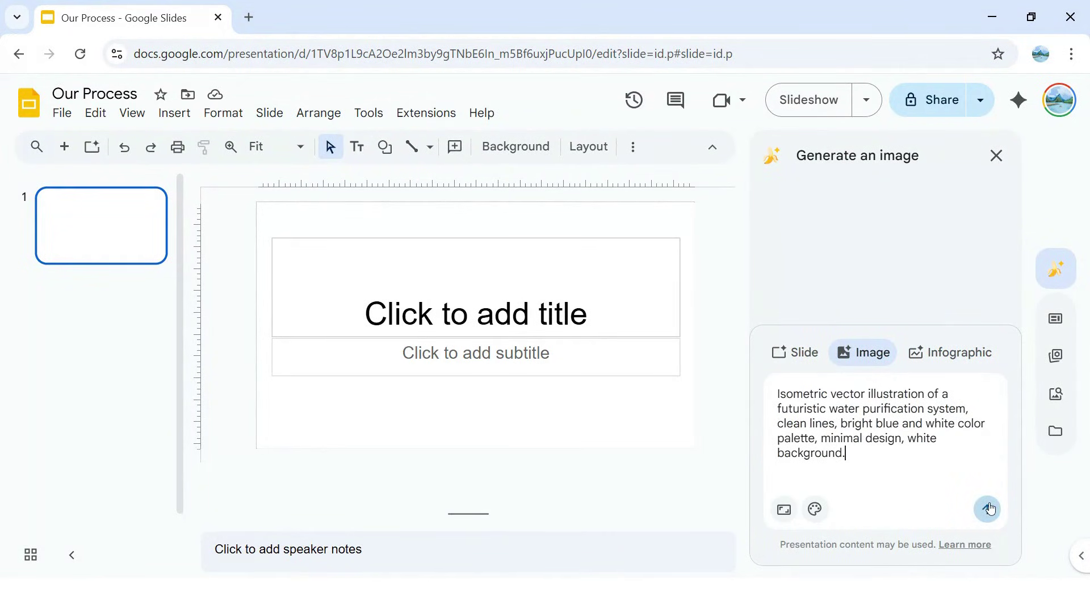
{"action": "left_click", "coordinate": [989, 509]}
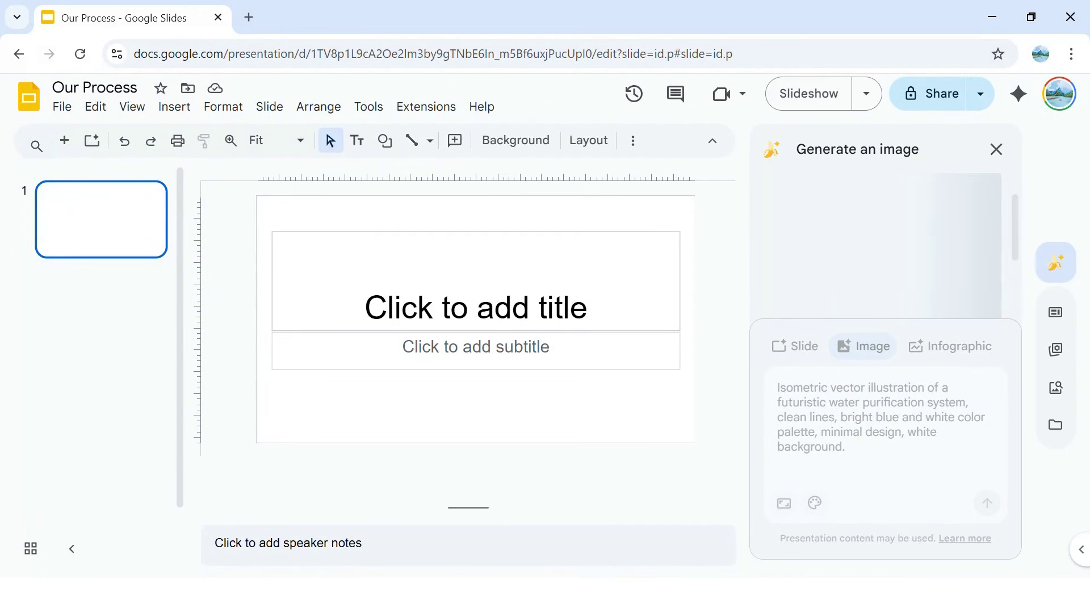
{"action": "mouse_move", "coordinate": [883, 243]}
{"action": "left_mouse_down"}
{"action": "mouse_move", "coordinate": [246, 423]}
{"action": "mouse_move", "coordinate": [268, 358]}
{"action": "left_mouse_up"}
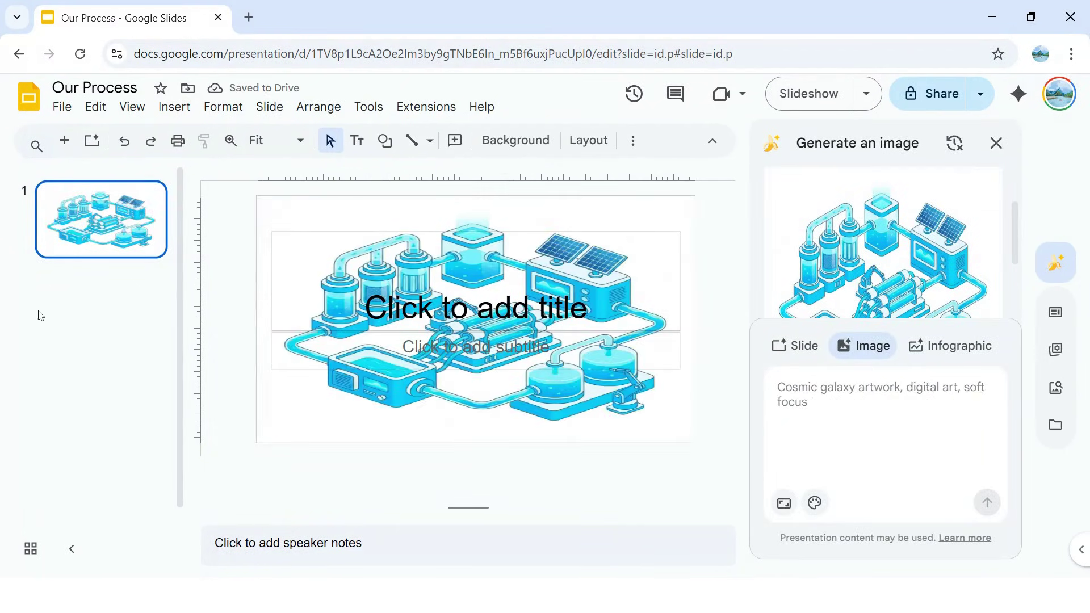
{"action": "left_click", "coordinate": [802, 98]}
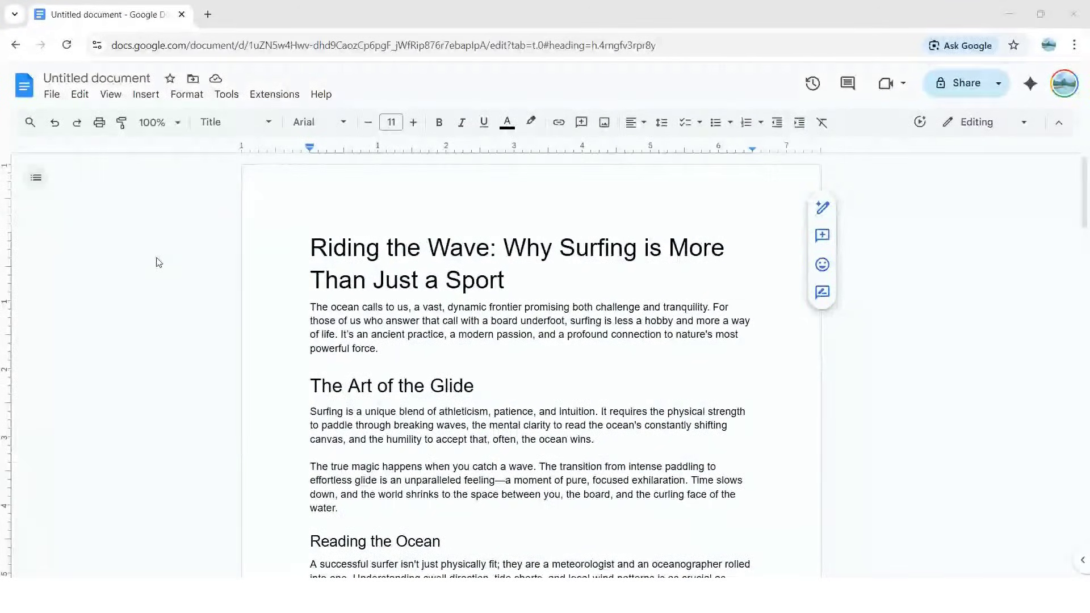
Step: Generate four Tall images from the prompt 'ride the surfing wave' in the Docs image generator
{"action": "left_click", "coordinate": [146, 94]}
{"action": "mouse_move", "coordinate": [169, 119]}
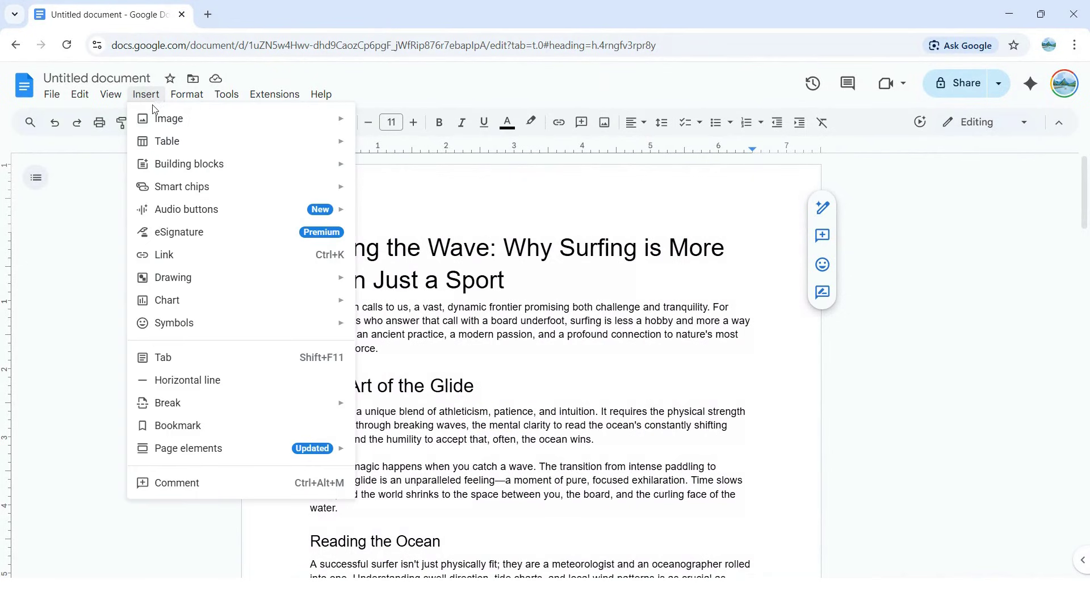
{"action": "left_click", "coordinate": [423, 122]}
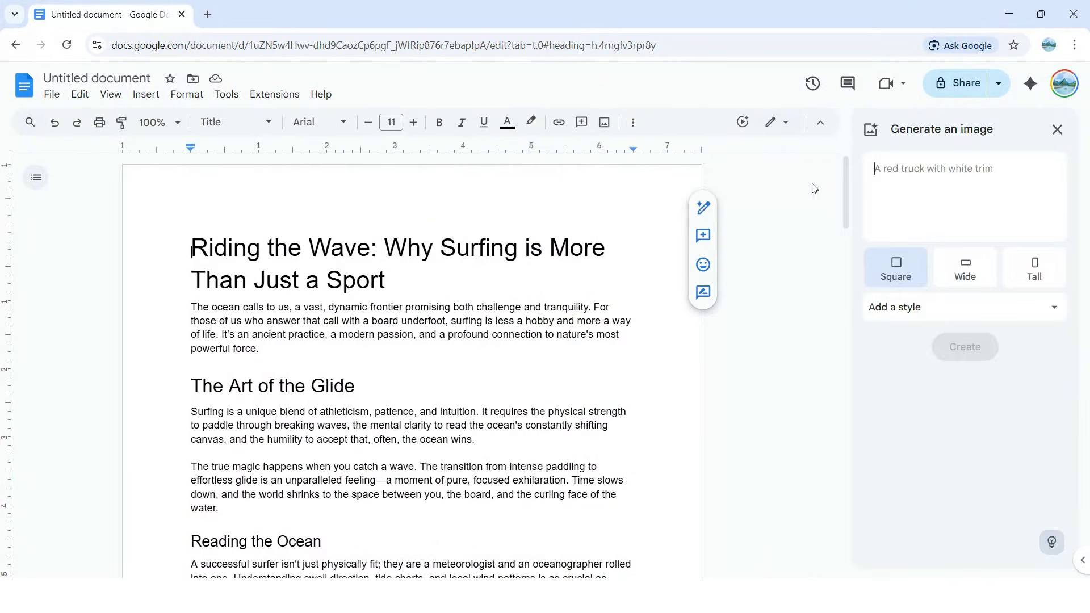
{"action": "left_click", "coordinate": [1052, 308]}
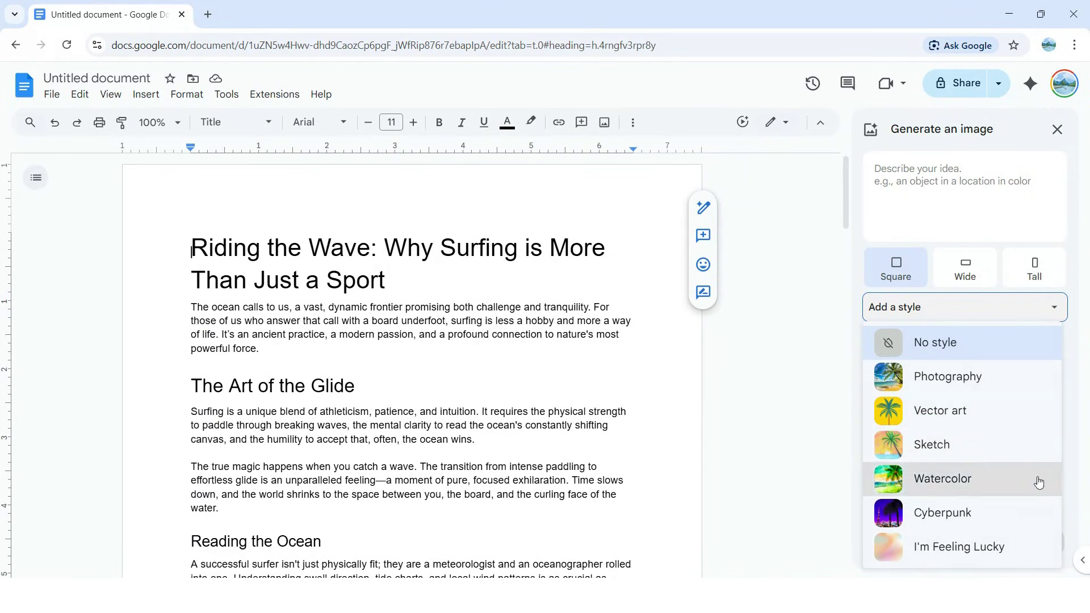
{"action": "left_click", "coordinate": [1054, 308]}
{"action": "left_click", "coordinate": [1040, 275]}
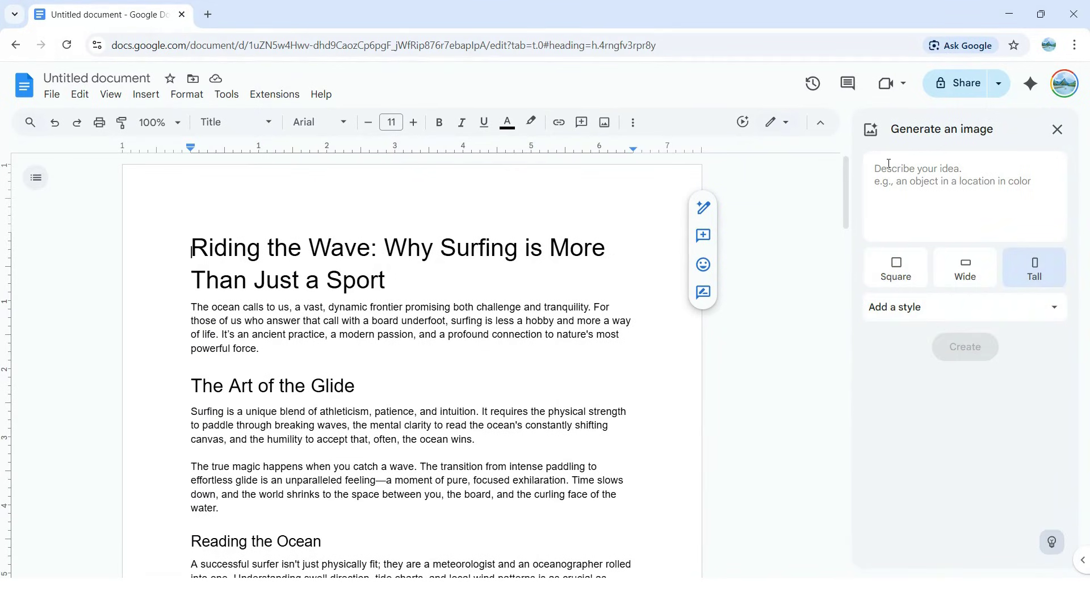
{"action": "left_click", "coordinate": [887, 169]}
{"action": "type", "text": "ride the surfing wave"}
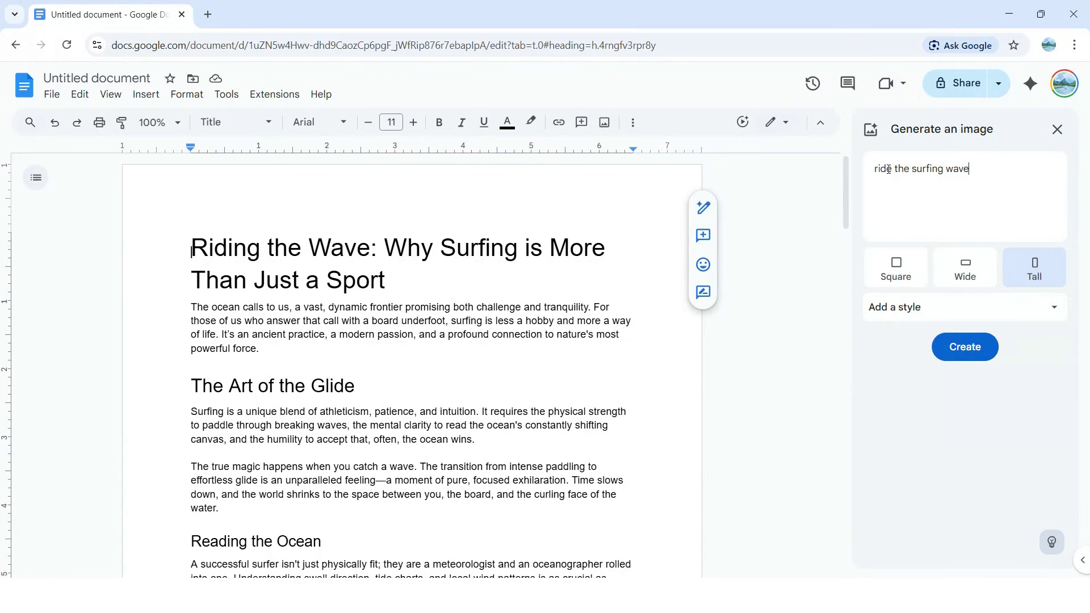
{"action": "left_click", "coordinate": [969, 351]}
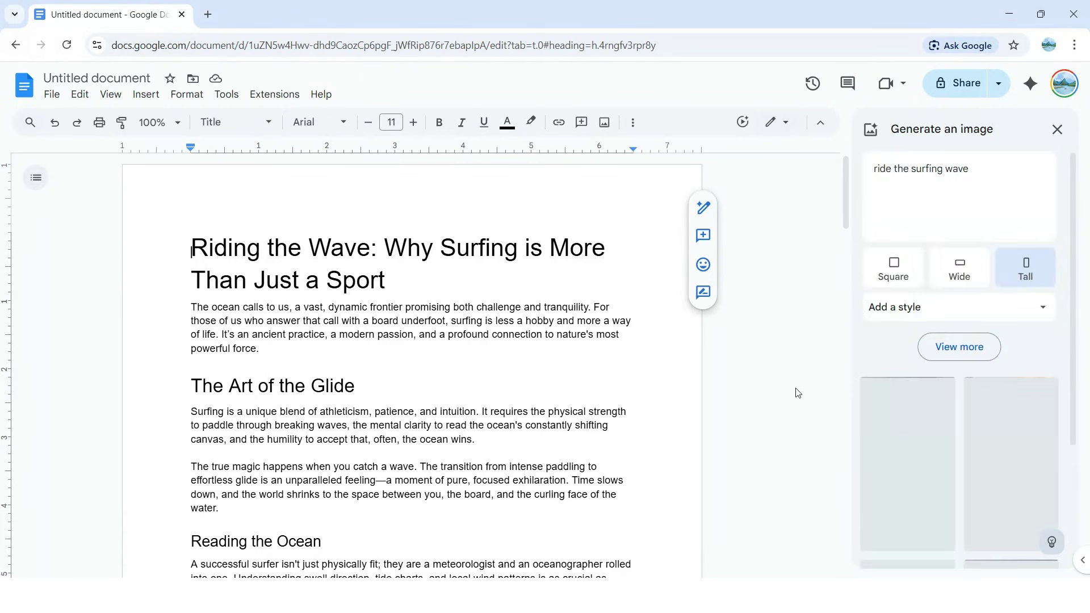
{"action": "left_click_drag", "start_coordinate": [1076, 349], "coordinate": [1075, 482]}
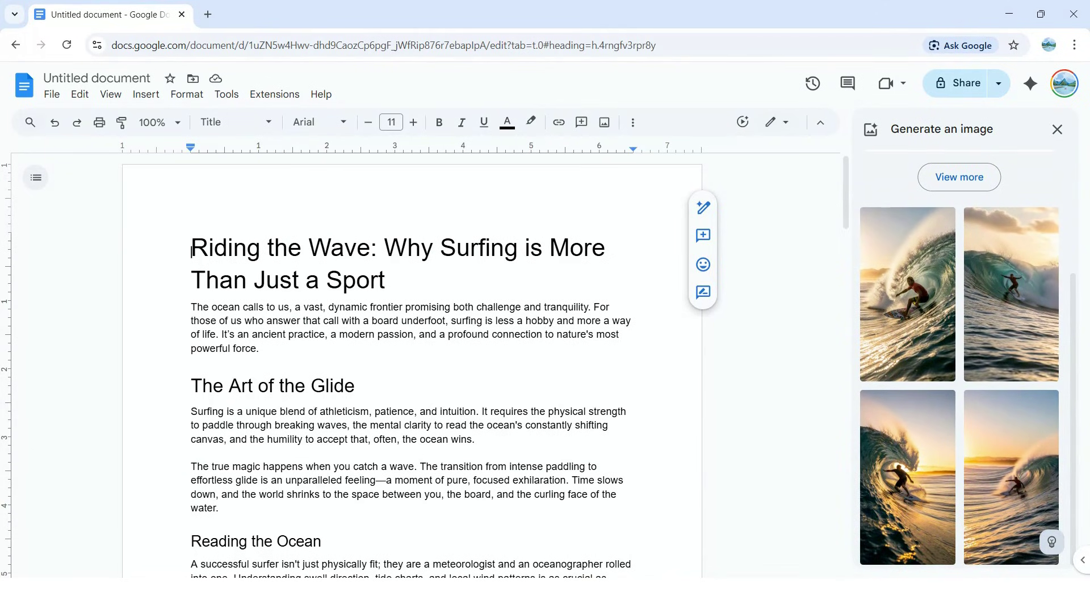
Step: Upload the surfer picture as a faded watermark behind the article at 200% scale
{"action": "key", "text": "Escape"}
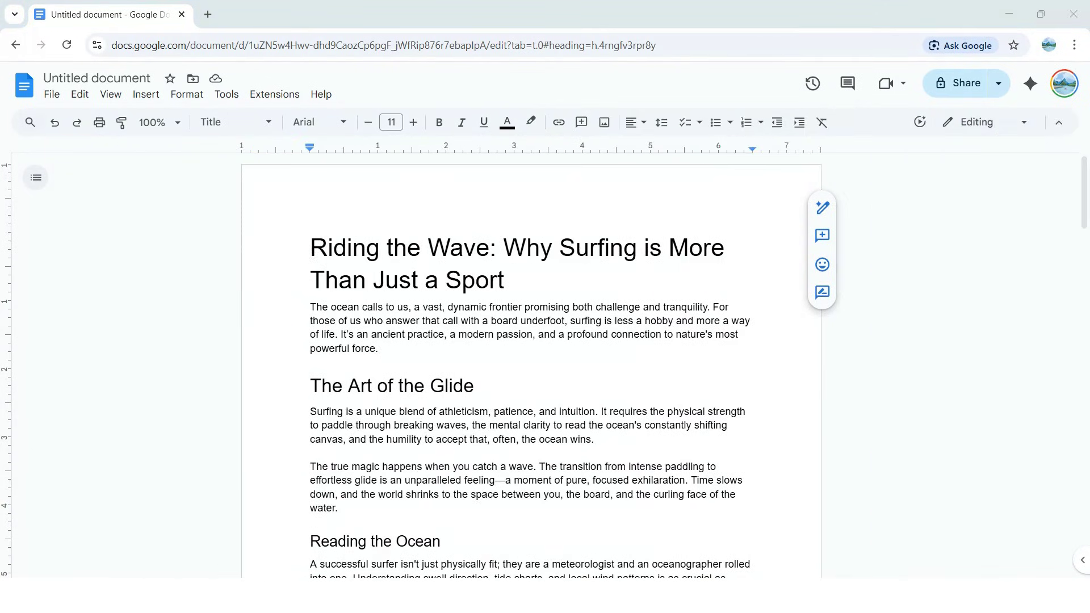
{"action": "left_click", "coordinate": [145, 93]}
{"action": "mouse_move", "coordinate": [188, 448]}
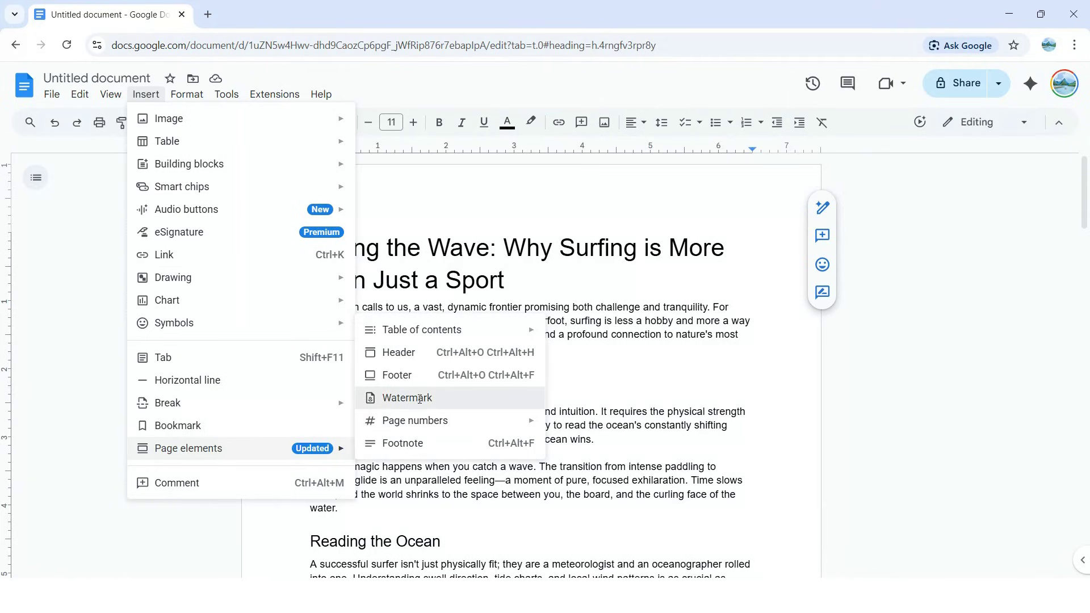
{"action": "left_click", "coordinate": [419, 400]}
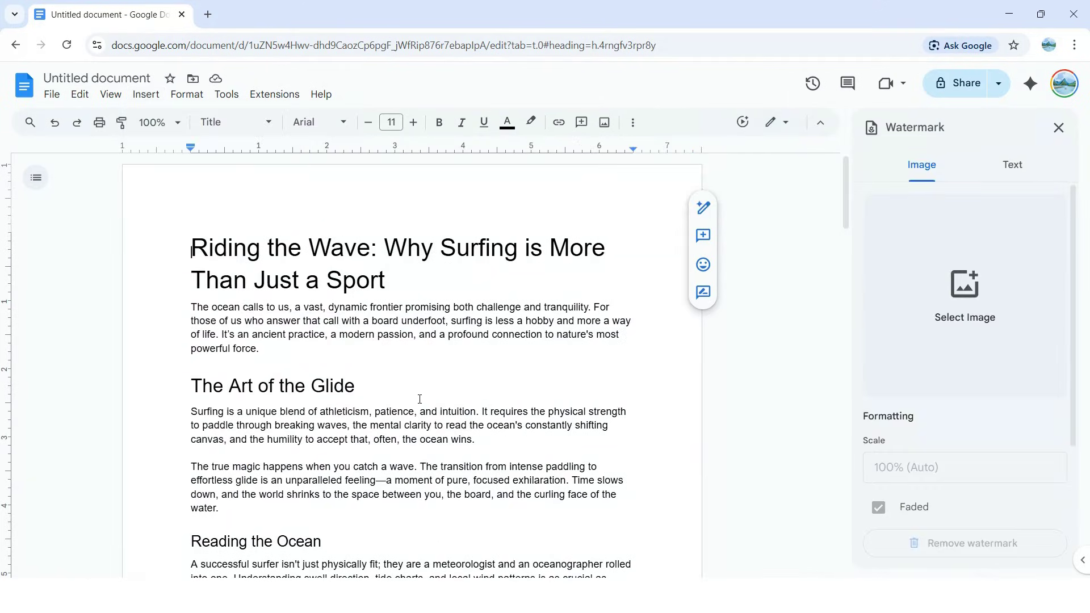
{"action": "left_click", "coordinate": [967, 285]}
{"action": "left_click", "coordinate": [545, 416]}
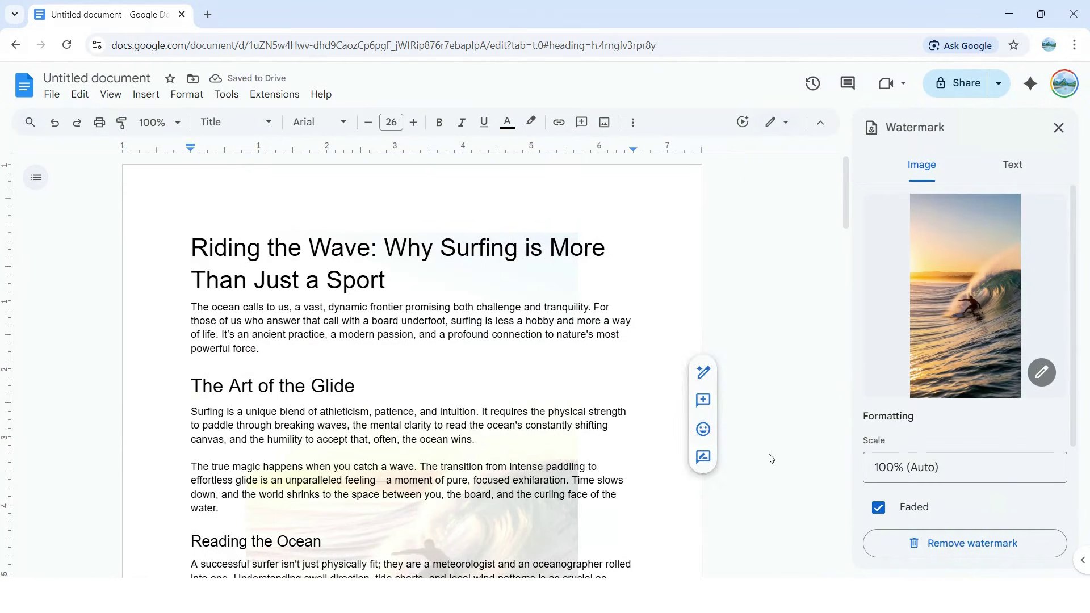
{"action": "left_click", "coordinate": [898, 467]}
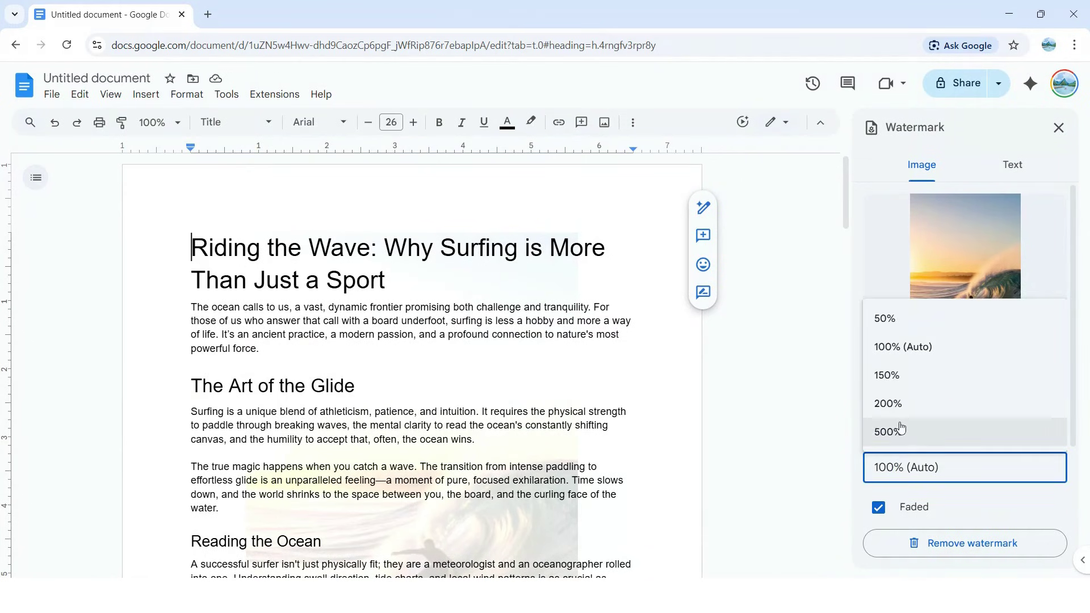
{"action": "left_click", "coordinate": [900, 405]}
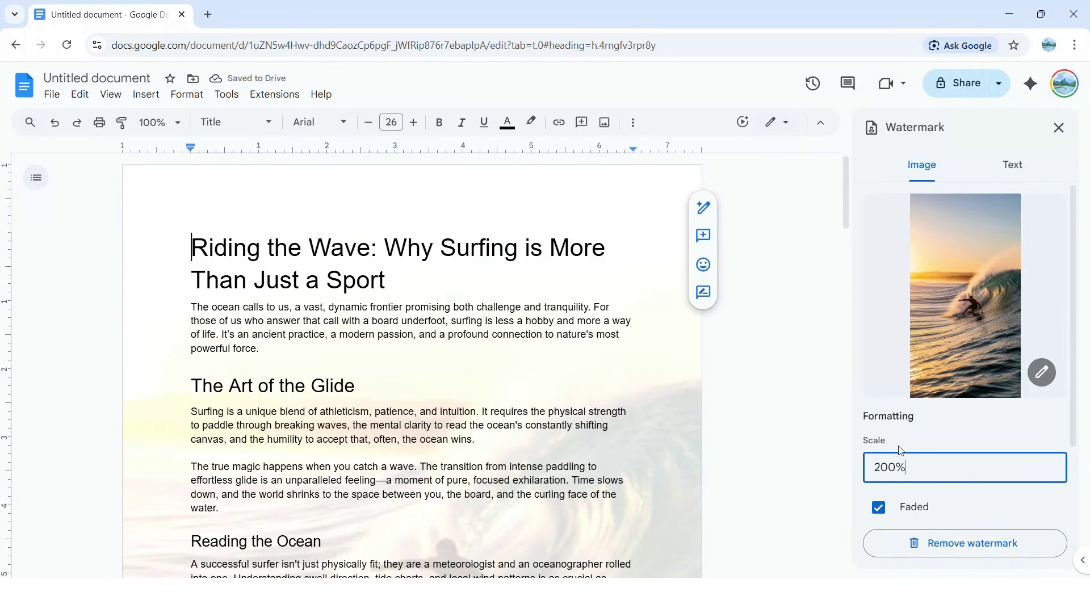
{"action": "scroll", "coordinate": [791, 464], "scroll_direction": "down", "scroll_amount": 5}
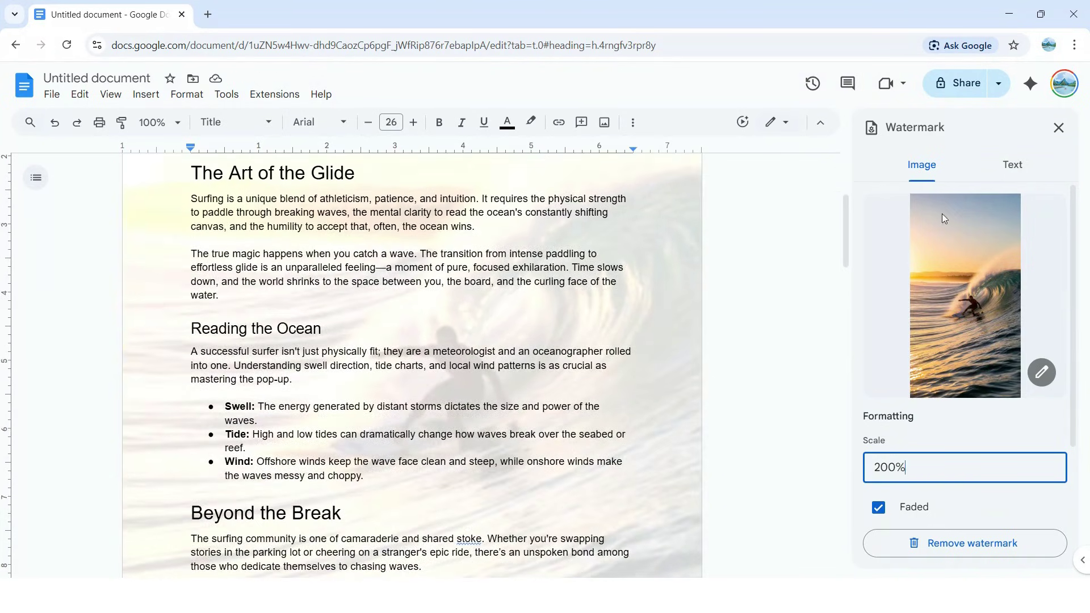
Step: Close the watermark settings panel on the finished surfing article
{"action": "left_click", "coordinate": [1059, 127]}
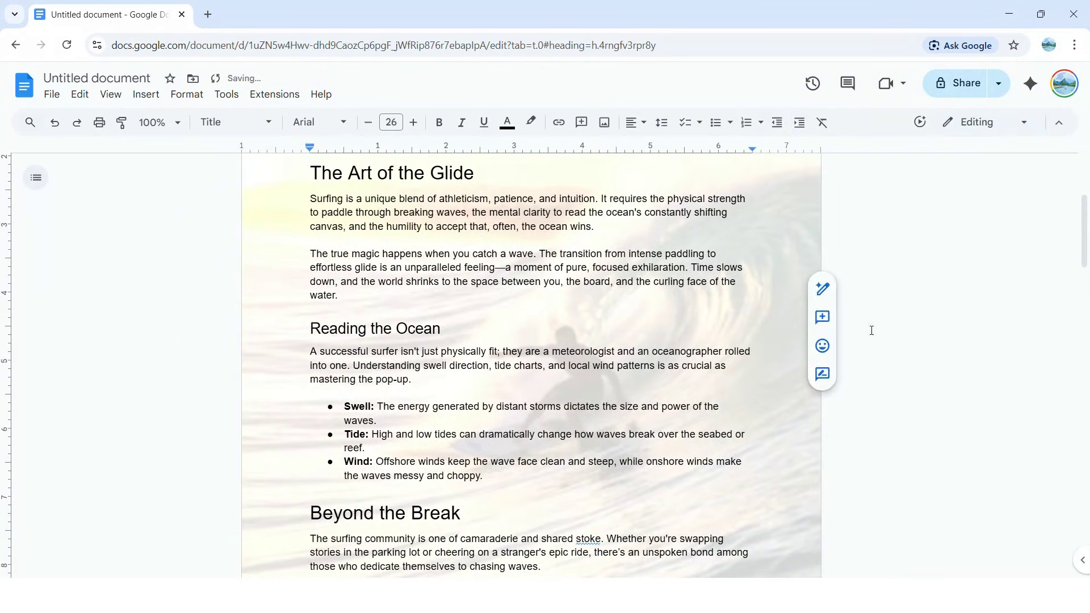
{"action": "scroll", "coordinate": [903, 355], "scroll_direction": "up", "scroll_amount": 5}
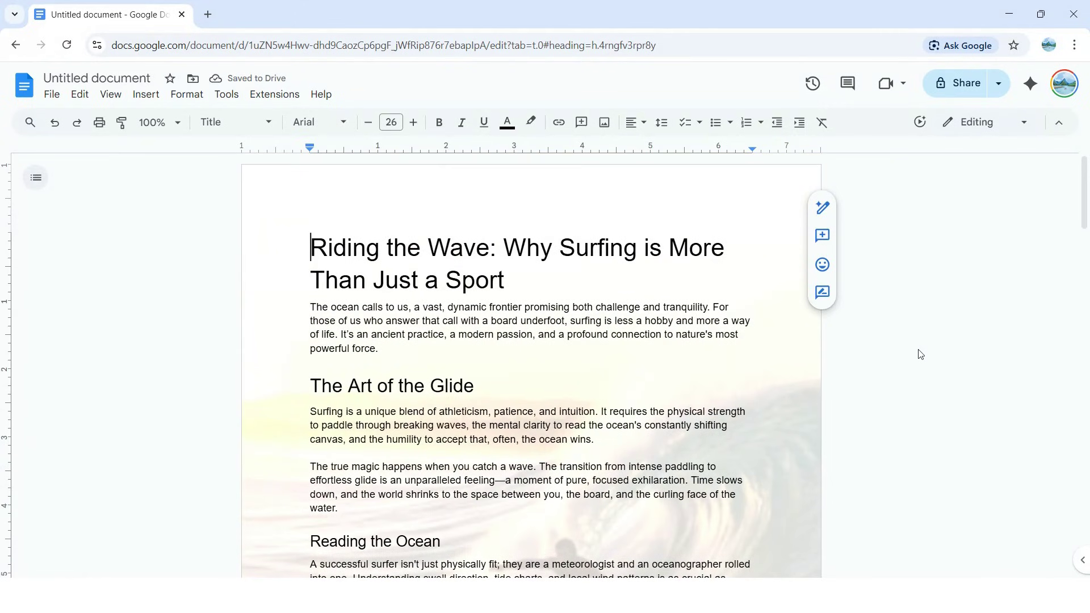
{"action": "scroll", "coordinate": [919, 355], "scroll_direction": "down", "scroll_amount": 2}
{"action": "scroll", "coordinate": [919, 354], "scroll_direction": "down", "scroll_amount": 3}
{"action": "scroll", "coordinate": [919, 354], "scroll_direction": "down", "scroll_amount": 5}
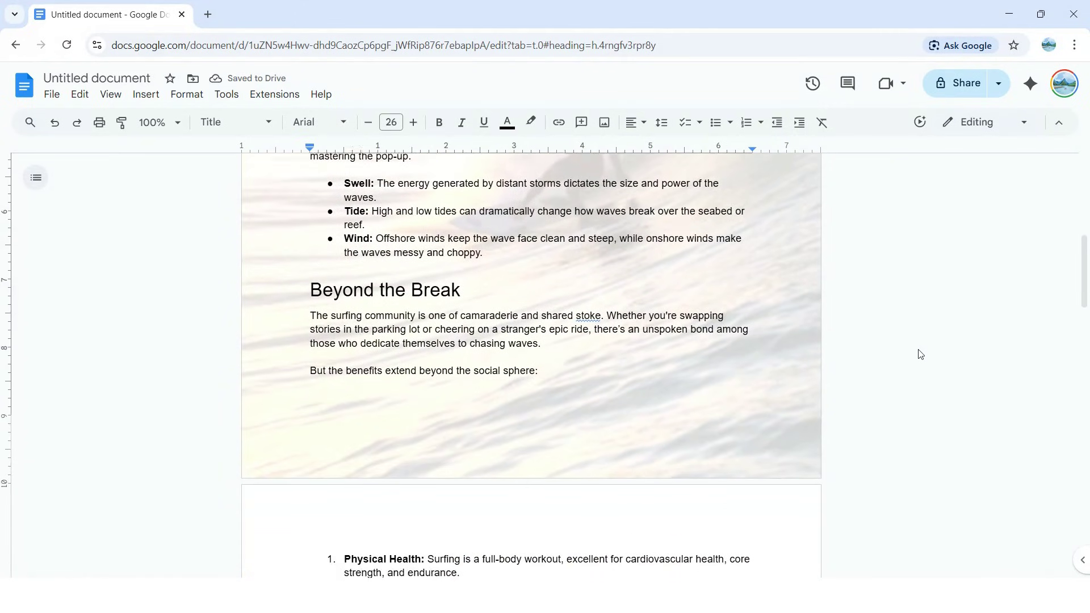
{"action": "scroll", "coordinate": [919, 354], "scroll_direction": "down", "scroll_amount": 3}
{"action": "scroll", "coordinate": [919, 354], "scroll_direction": "down", "scroll_amount": 2}
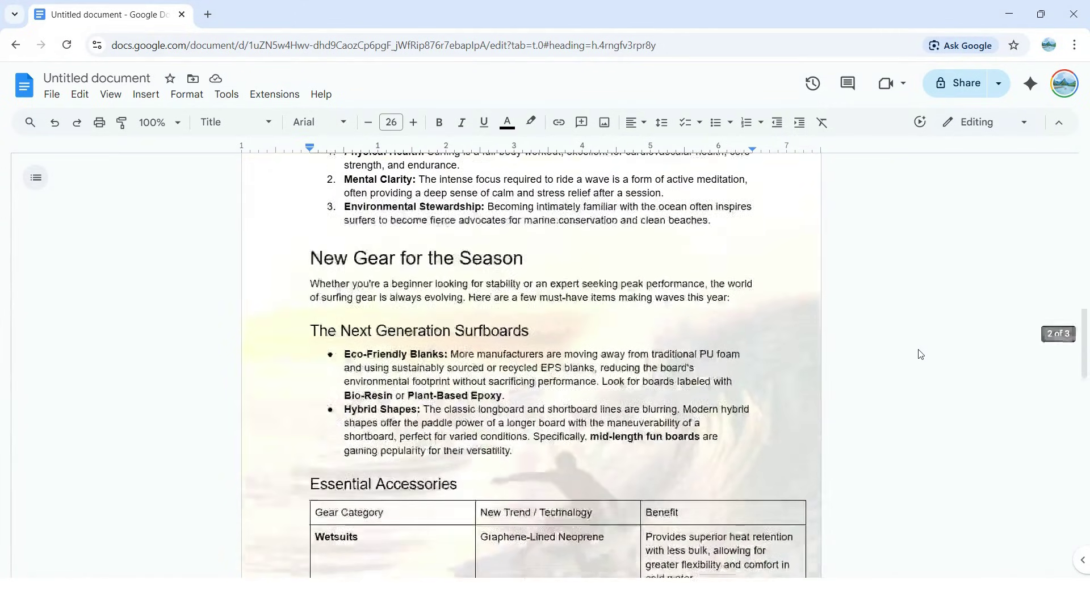
{"action": "scroll", "coordinate": [919, 354], "scroll_direction": "down", "scroll_amount": 2}
{"action": "scroll", "coordinate": [919, 355], "scroll_direction": "down", "scroll_amount": 3}
{"action": "scroll", "coordinate": [918, 354], "scroll_direction": "down", "scroll_amount": 2}
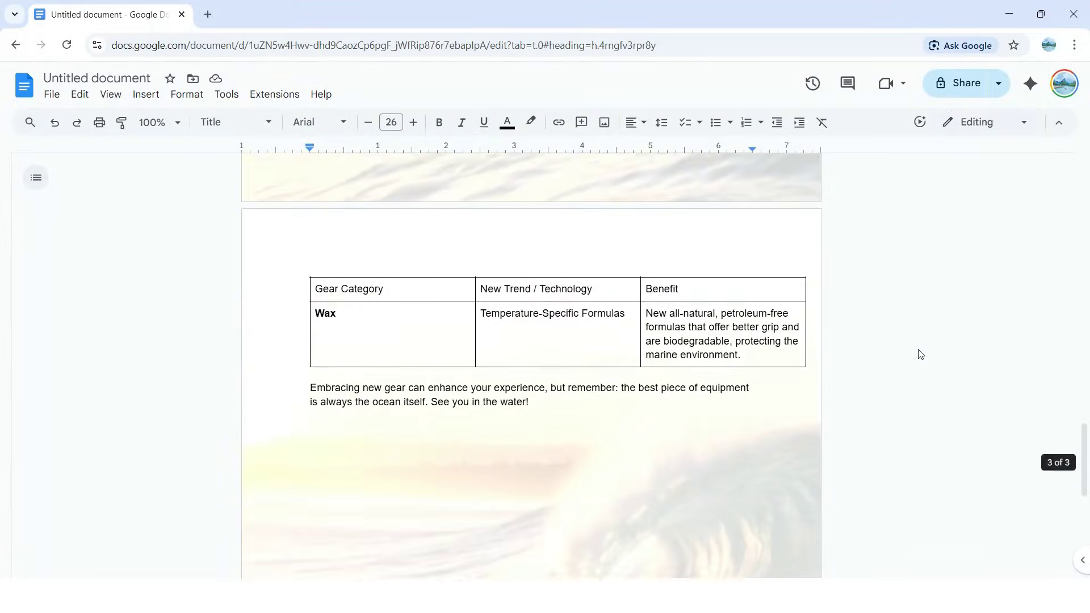
{"action": "scroll", "coordinate": [918, 355], "scroll_direction": "down", "scroll_amount": 1}
{"action": "scroll", "coordinate": [919, 354], "scroll_direction": "down", "scroll_amount": 2}
{"action": "scroll", "coordinate": [919, 354], "scroll_direction": "down", "scroll_amount": 3}
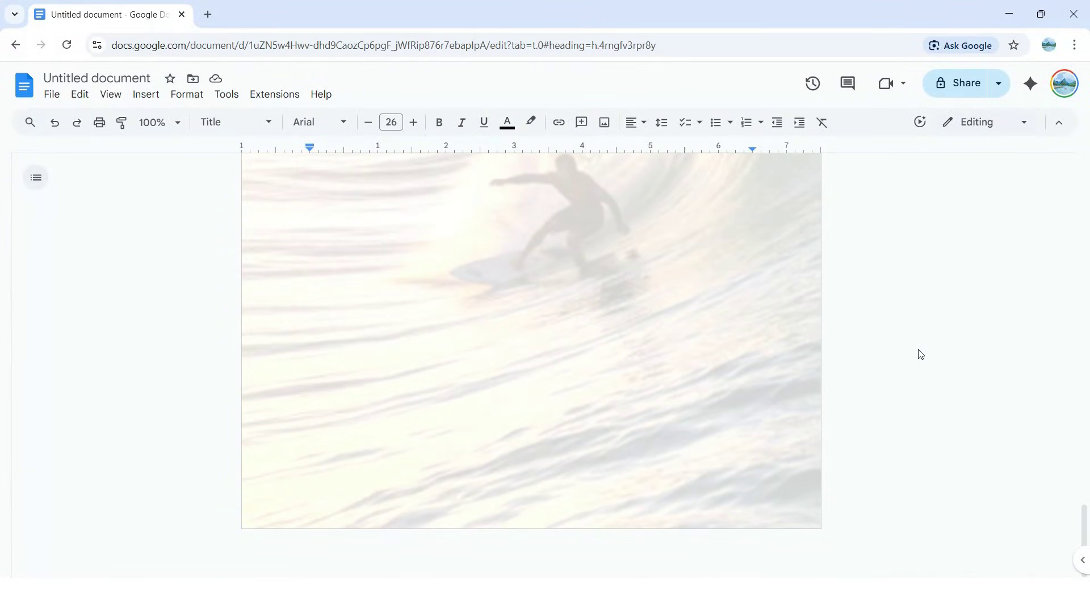
{"action": "scroll", "coordinate": [919, 354], "scroll_direction": "up", "scroll_amount": 1}
{"action": "scroll", "coordinate": [919, 355], "scroll_direction": "up", "scroll_amount": 2}
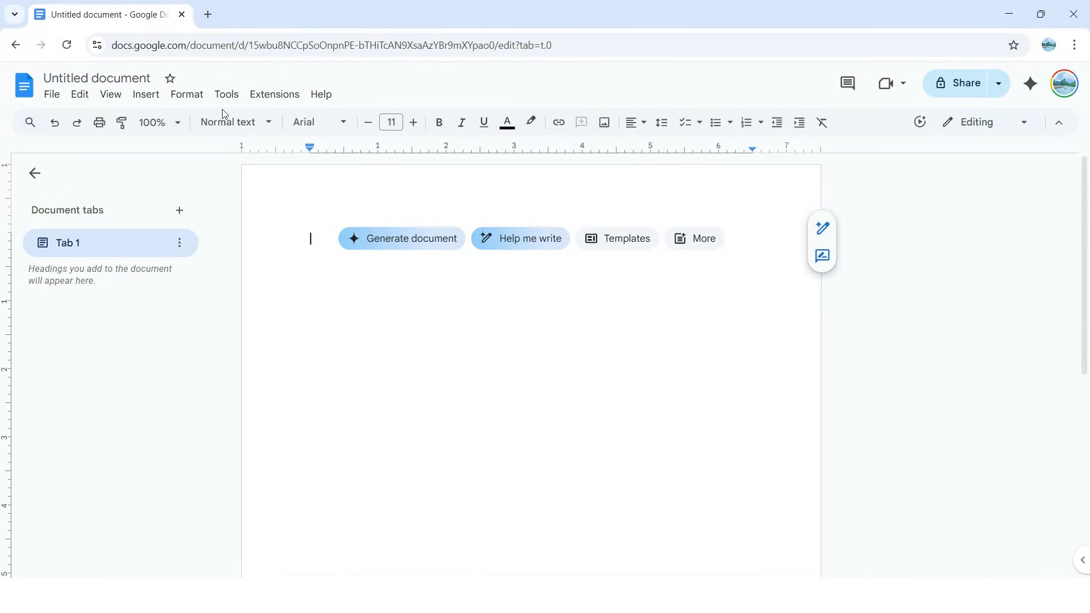
Step: Generate neon pink and electric blue surfboard renders and insert the first one into the document
{"action": "left_click", "coordinate": [147, 99]}
{"action": "mouse_move", "coordinate": [167, 118]}
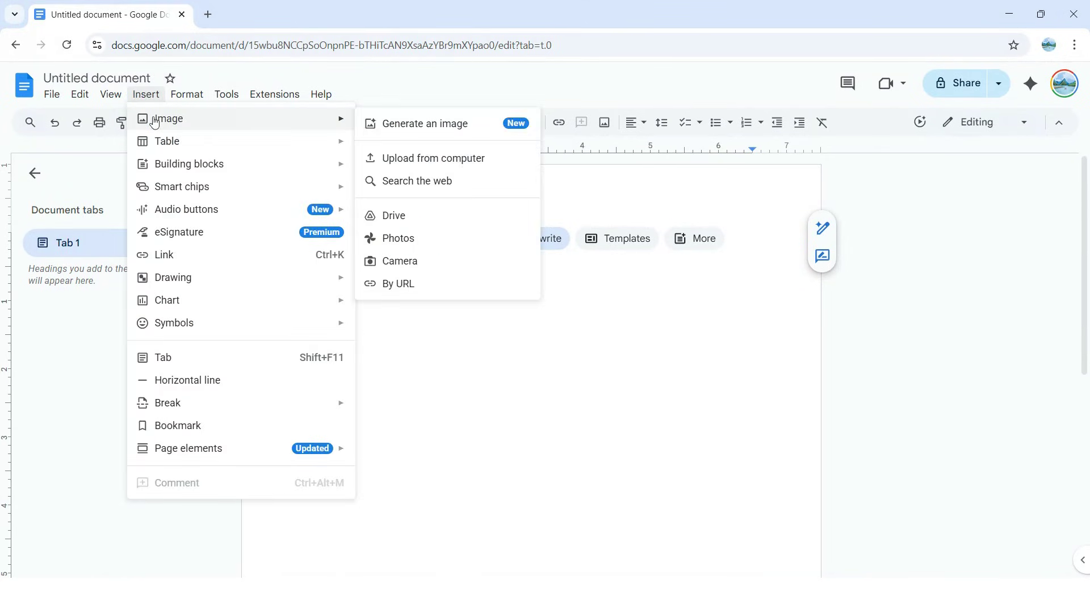
{"action": "left_click", "coordinate": [425, 129]}
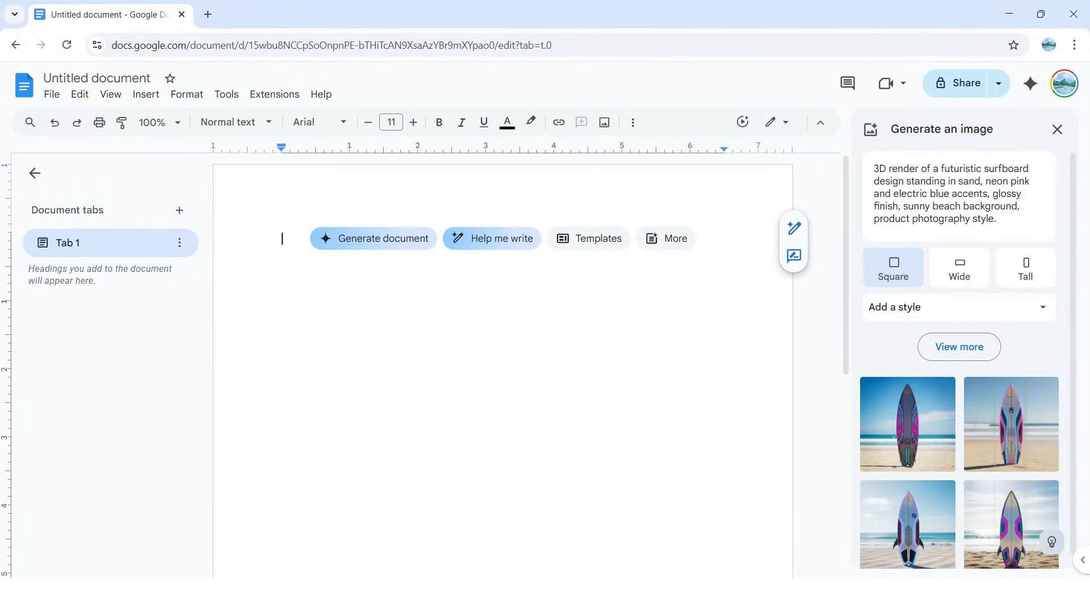
{"action": "scroll", "coordinate": [1075, 220], "scroll_direction": "down", "scroll_amount": 1}
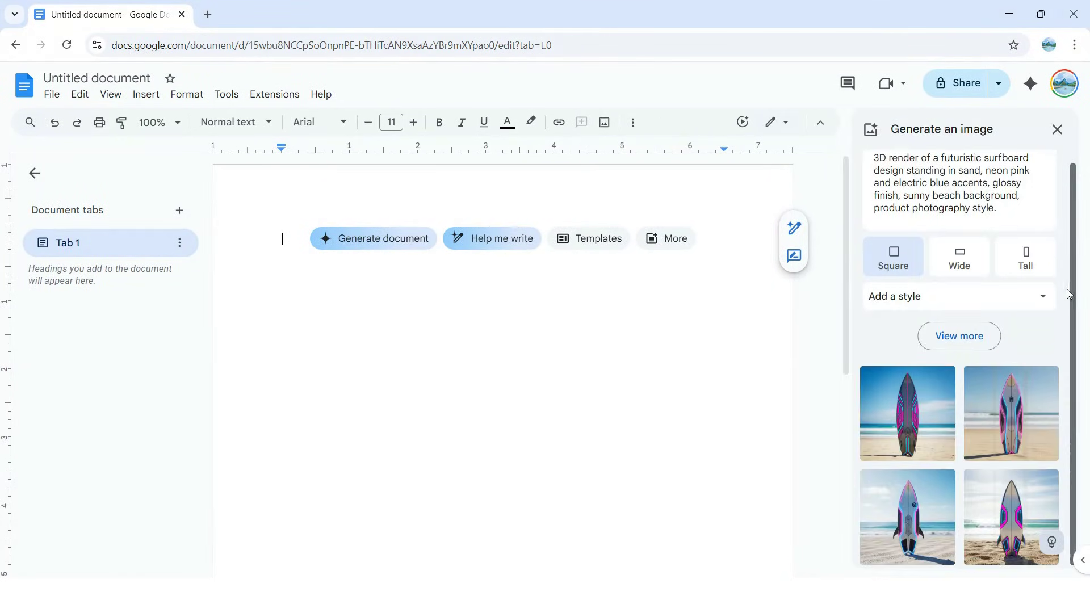
{"action": "left_click", "coordinate": [914, 414]}
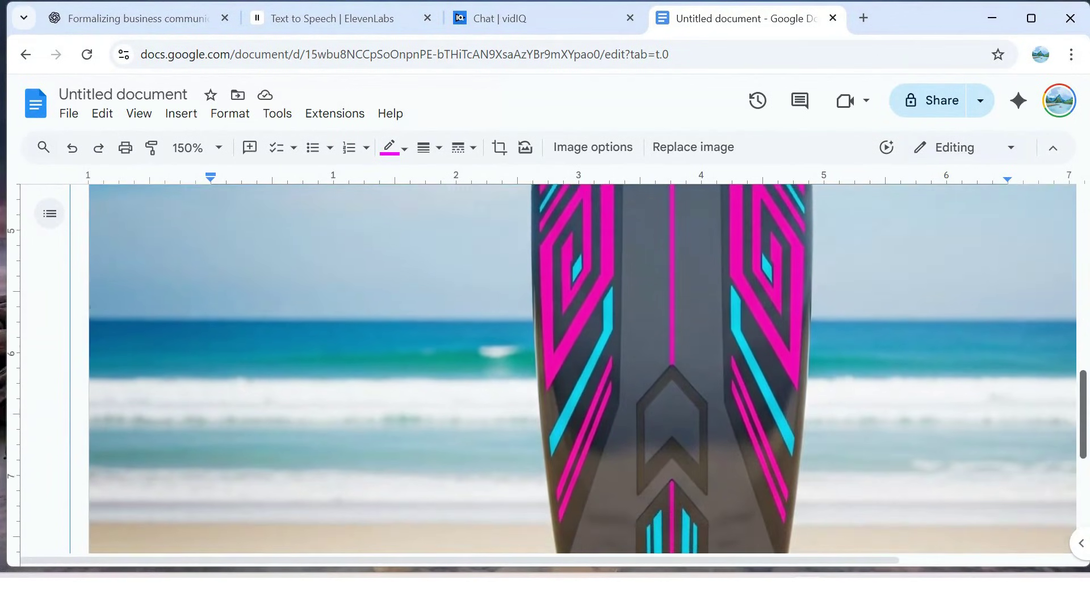
{"action": "scroll", "coordinate": [582, 369], "scroll_direction": "down", "scroll_amount": 2}
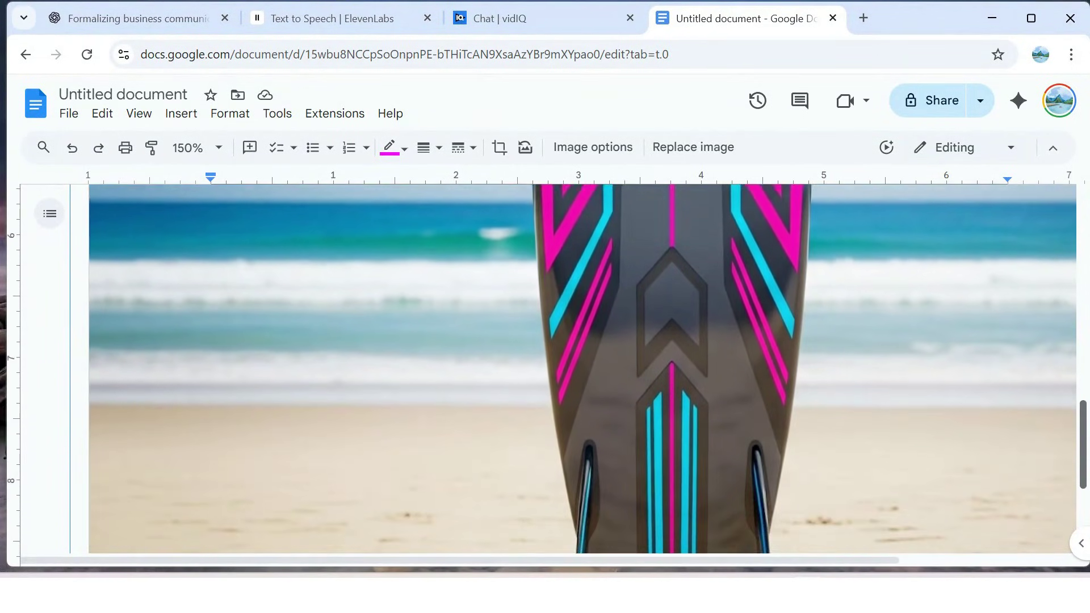
{"action": "scroll", "coordinate": [583, 369], "scroll_direction": "down", "scroll_amount": 2}
{"action": "scroll", "coordinate": [583, 369], "scroll_direction": "down", "scroll_amount": 2}
{"action": "scroll", "coordinate": [582, 369], "scroll_direction": "down", "scroll_amount": 1}
{"action": "scroll", "coordinate": [582, 368], "scroll_direction": "up", "scroll_amount": 2}
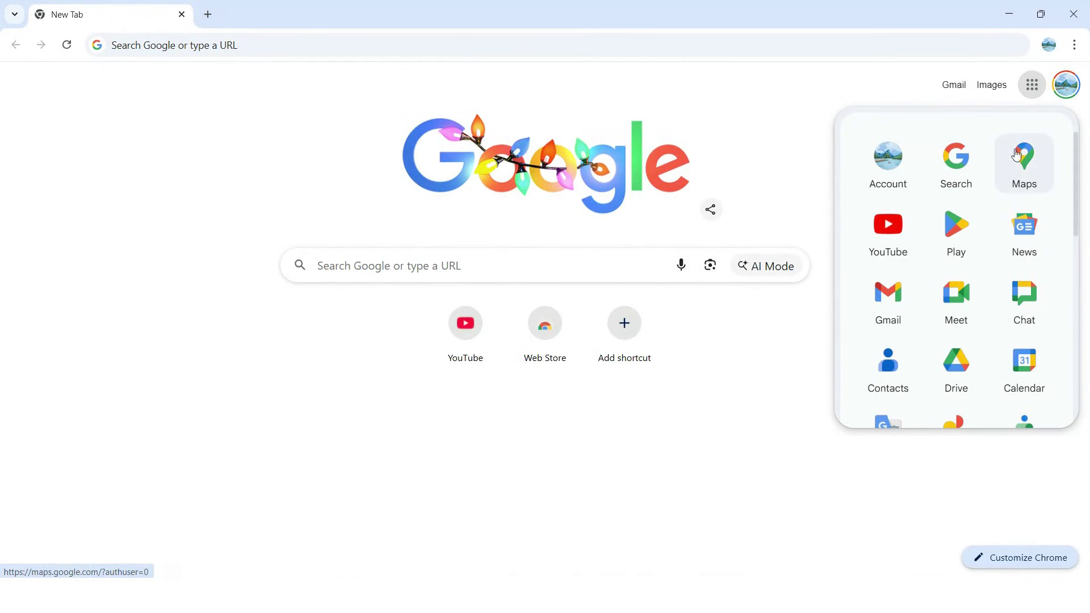
{"action": "scroll", "coordinate": [985, 224], "scroll_direction": "down", "scroll_amount": 3}
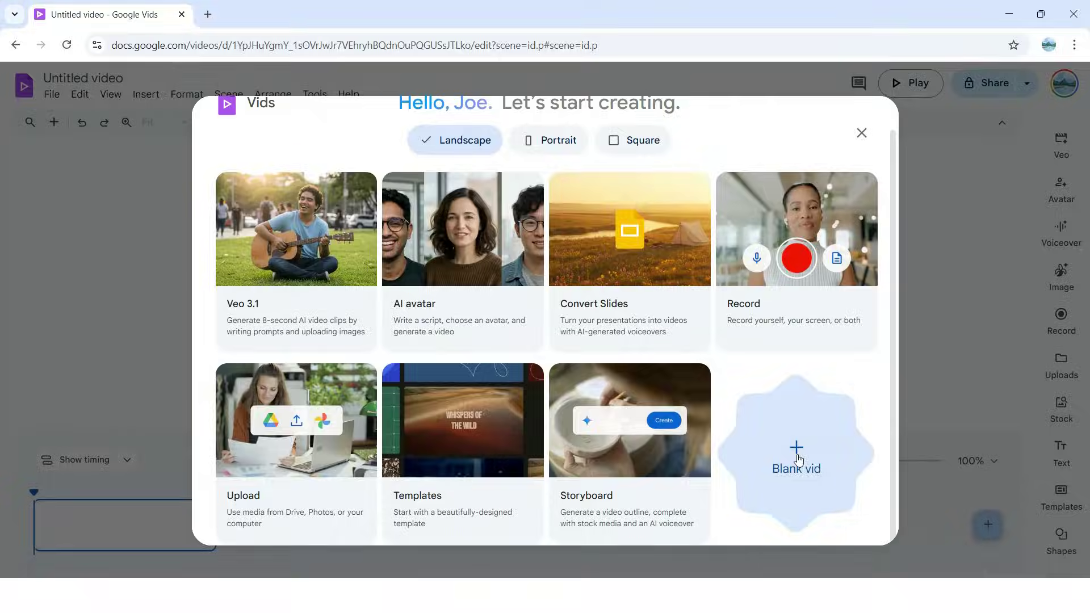
Step: Start a Blank vid project and dismiss the 'Control your video' tip
{"action": "left_click", "coordinate": [798, 460]}
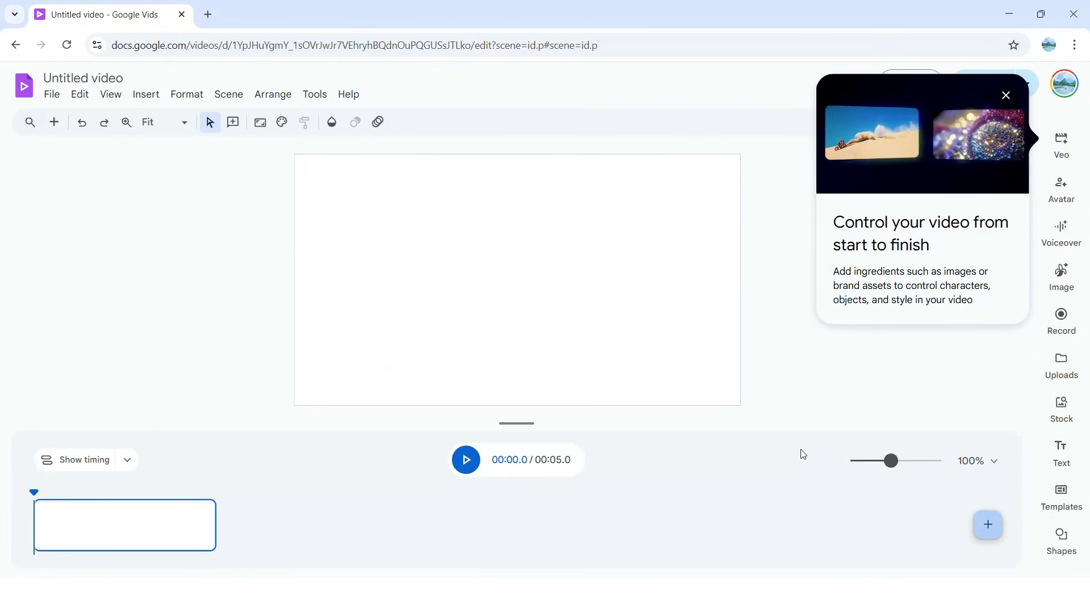
{"action": "left_click", "coordinate": [1006, 96]}
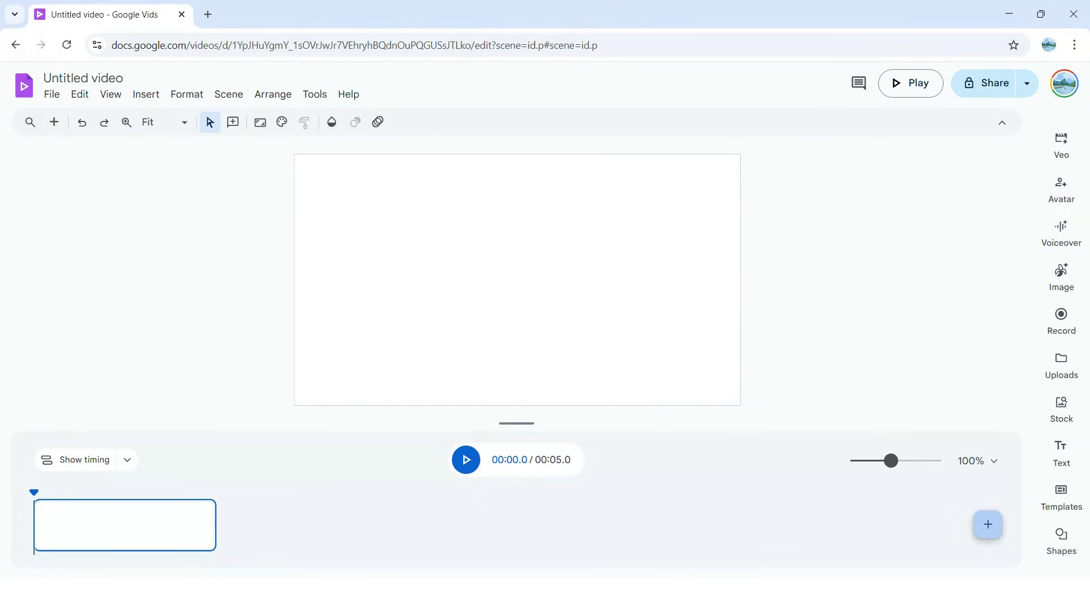
Step: Generate a Veo drone-over-turquoise-ocean clip toward a green island and insert it into the scene
{"action": "left_click", "coordinate": [1061, 143]}
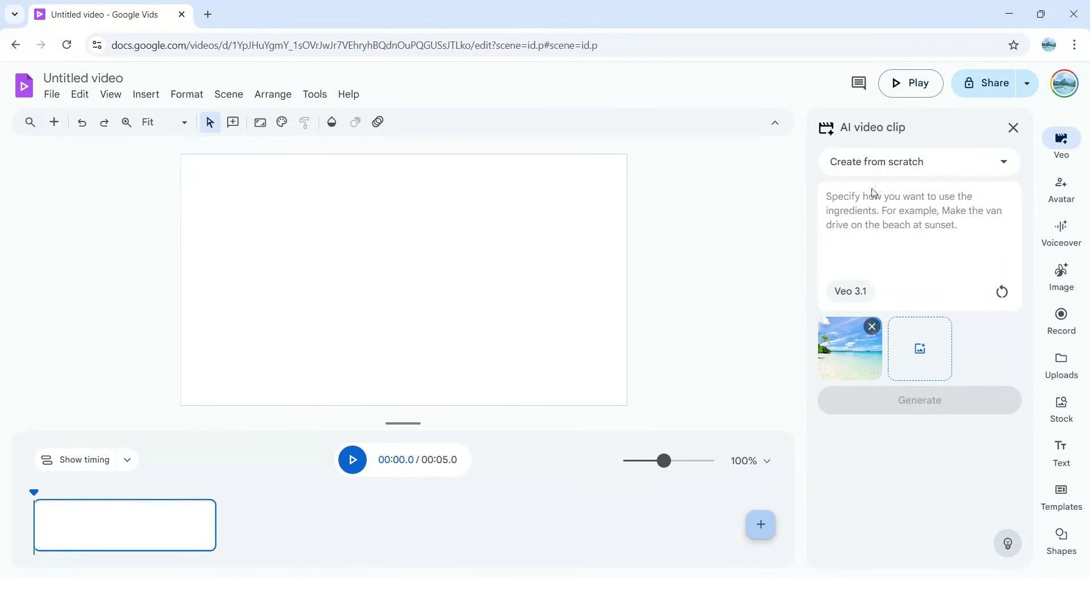
{"action": "type", "text": "Cinematic drone footage flying low over calm turquoise ocean water, lush green island in distance, slow smooth motion, 4k quality."}
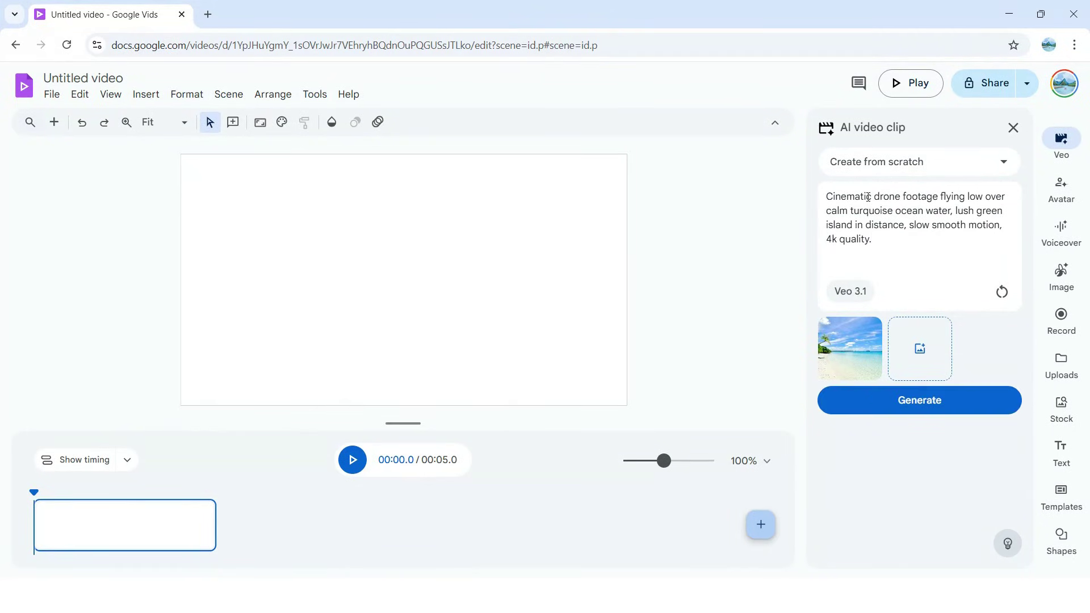
{"action": "left_click", "coordinate": [933, 400]}
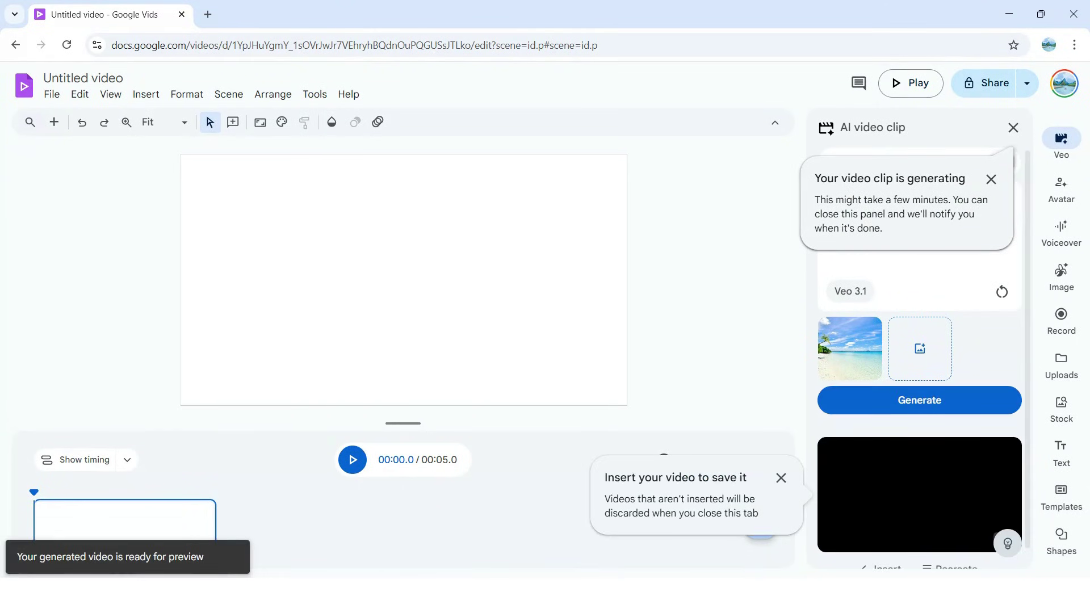
{"action": "scroll", "coordinate": [883, 511], "scroll_direction": "down", "scroll_amount": 1}
{"action": "left_click", "coordinate": [870, 553]}
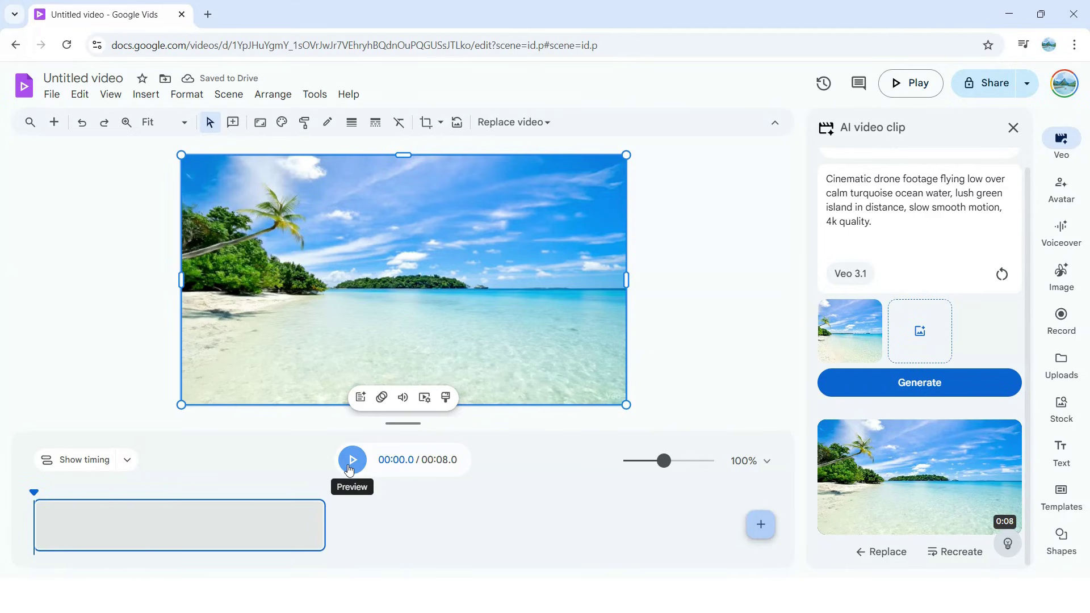
Step: Preview the generated beach clip end to end
{"action": "left_click", "coordinate": [881, 553]}
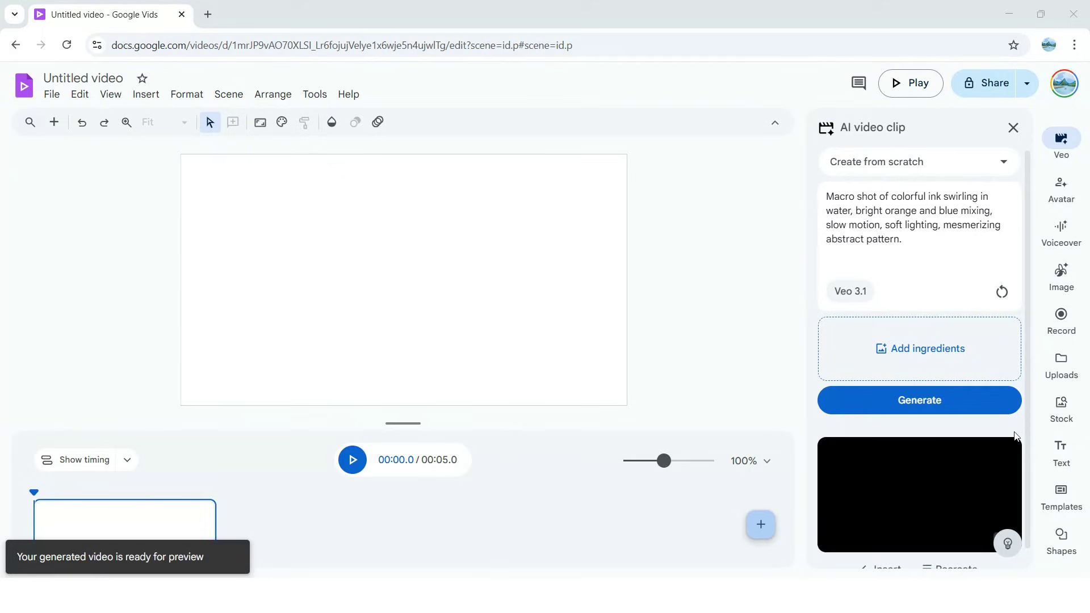
{"action": "scroll", "coordinate": [1014, 436], "scroll_direction": "down", "scroll_amount": 1}
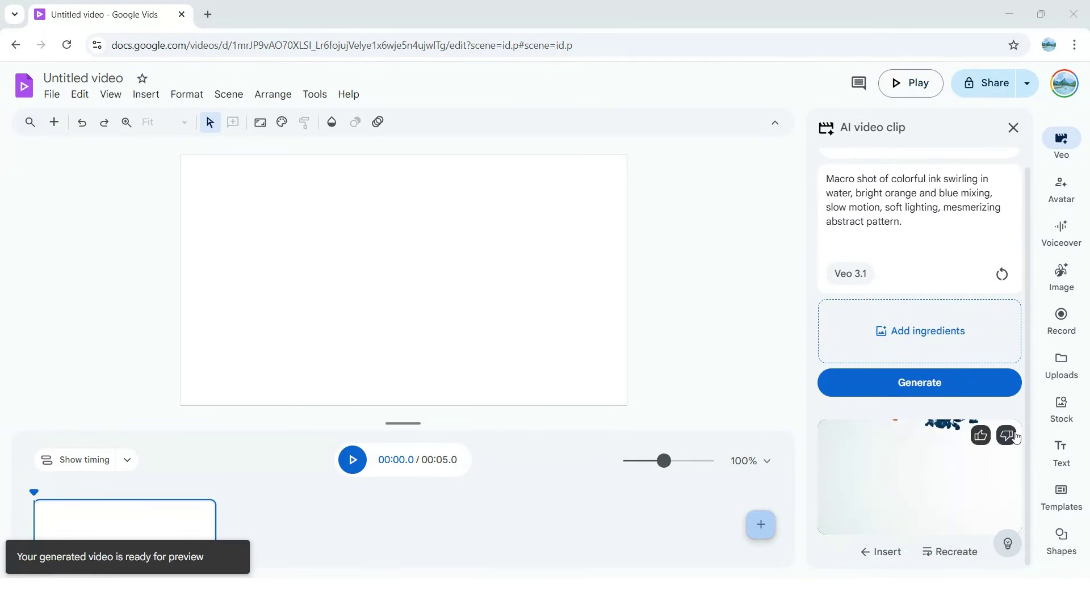
Step: Insert the generated 8-second ink-swirl clip into the scene and play it back
{"action": "left_click", "coordinate": [888, 552]}
{"action": "key", "text": "space"}
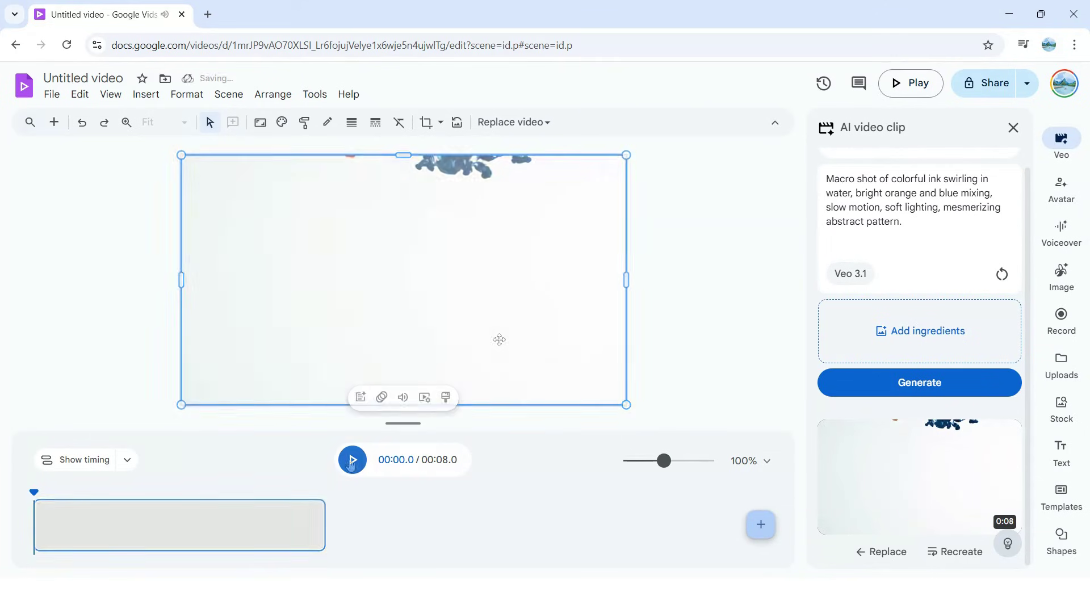